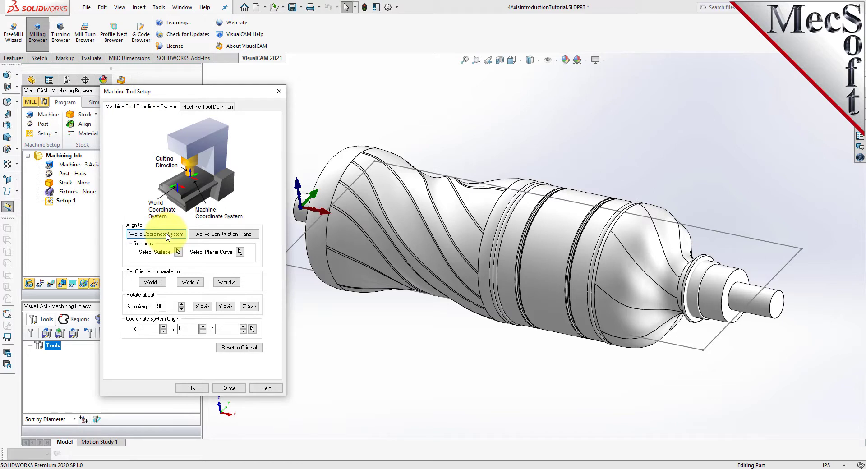
Define the machine tool as a 4 Axis machine with the Table configuration
left_click_drag(194, 92, 155, 73)
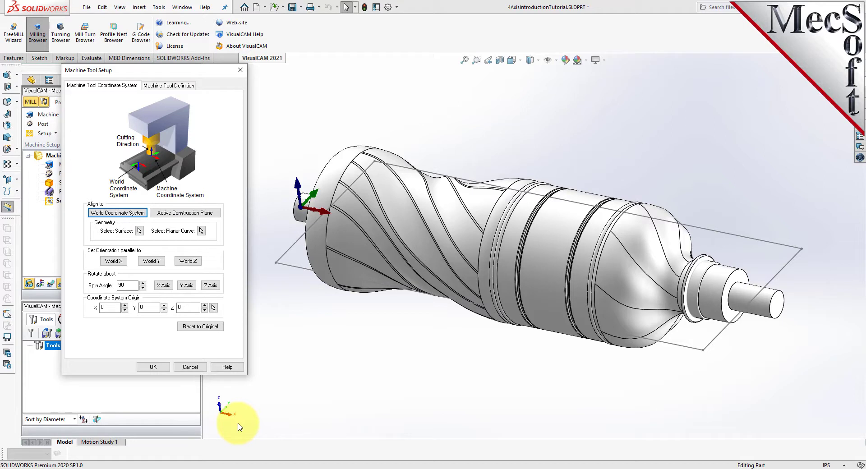
left_click(170, 86)
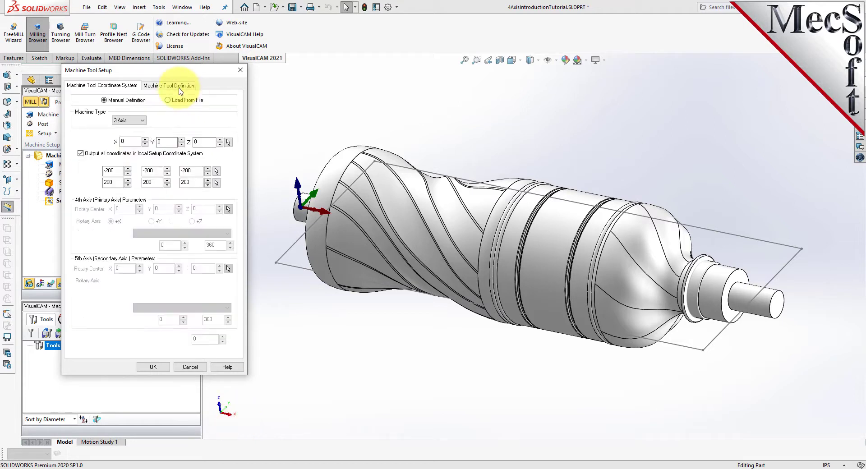
double_click(144, 171)
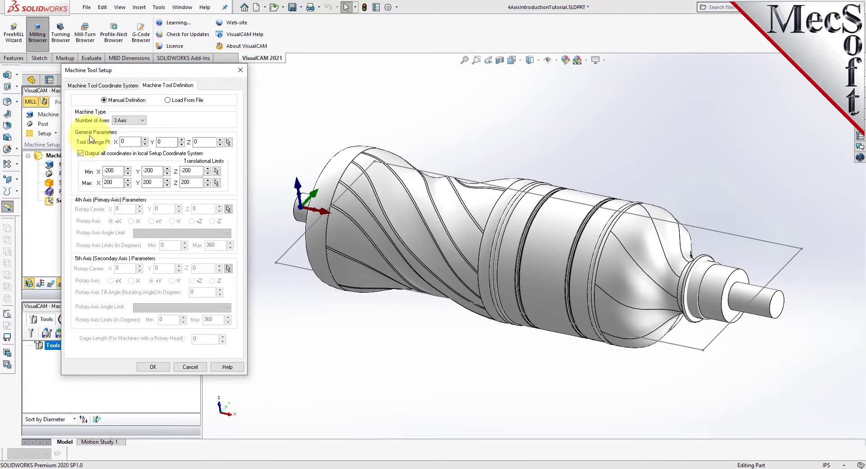
left_click(138, 122)
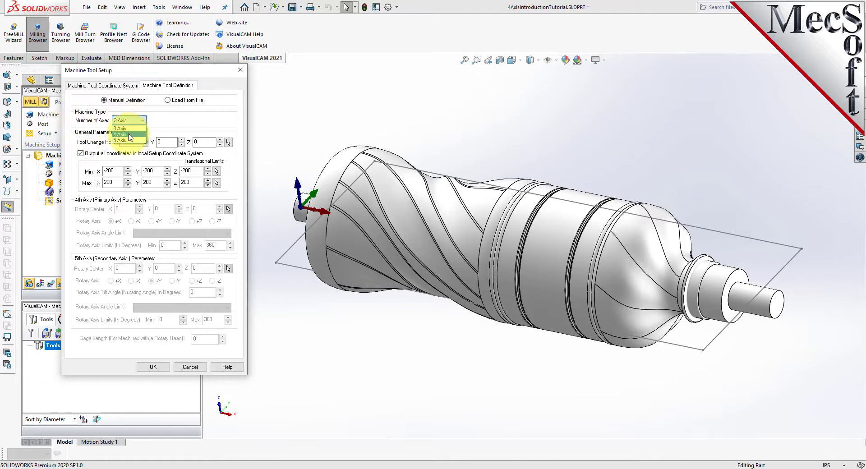
left_click(121, 128)
left_click(225, 121)
left_click(220, 130)
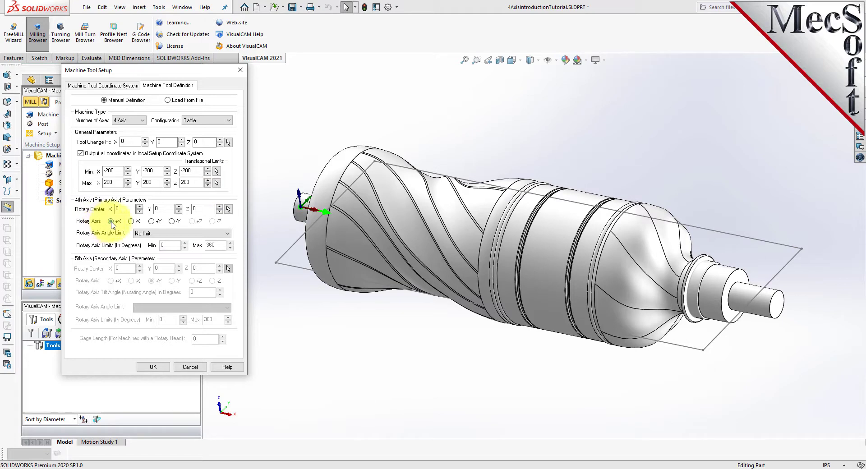
Set the 4th axis rotary angle limit to No limit and apply the machine definition
left_click(150, 238)
left_click(151, 244)
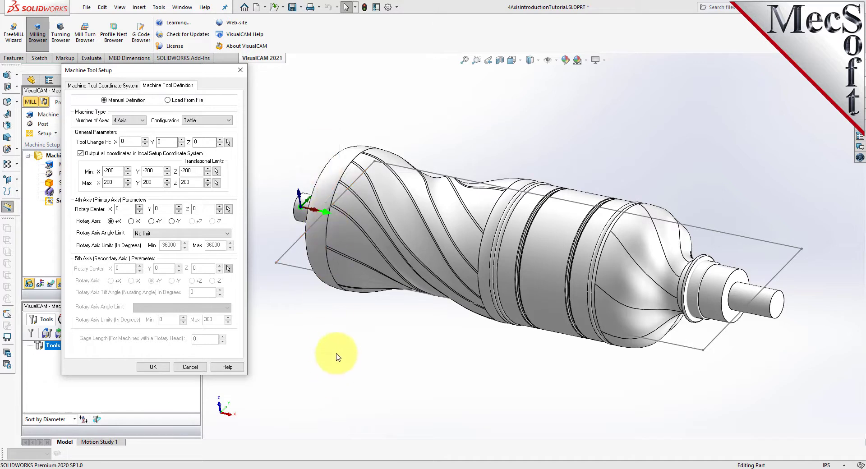
left_click(151, 367)
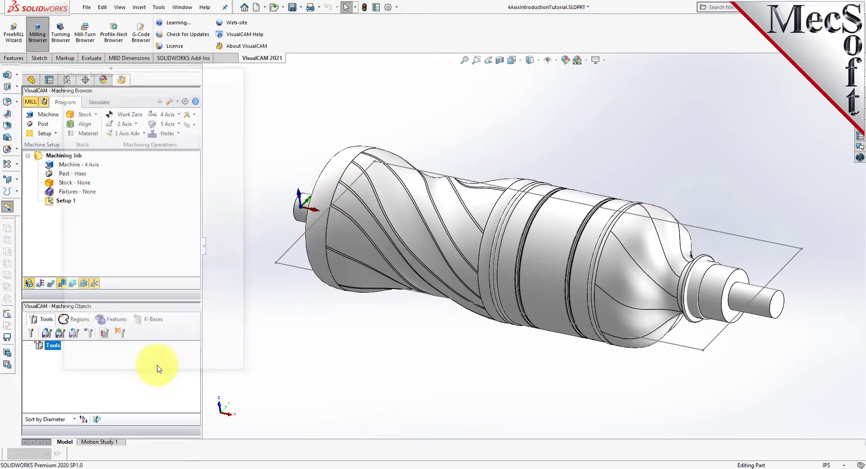
left_click(68, 165)
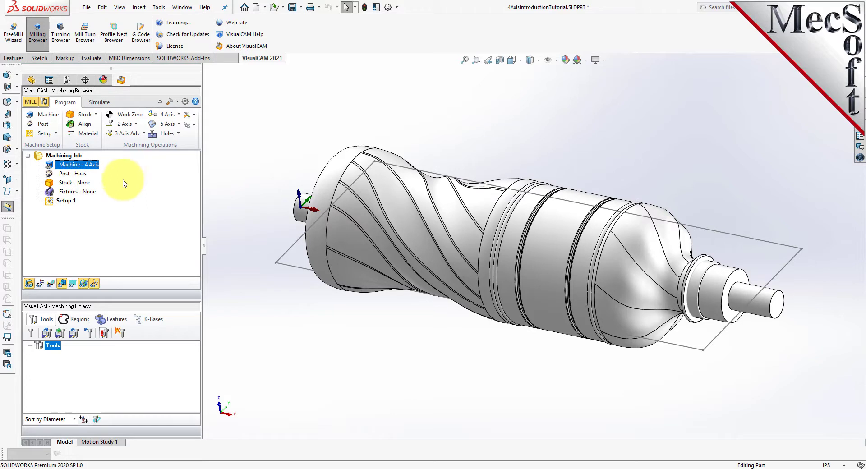
Set the post-processor options to use the Haas post with .nc as the posted file extension
left_click(49, 127)
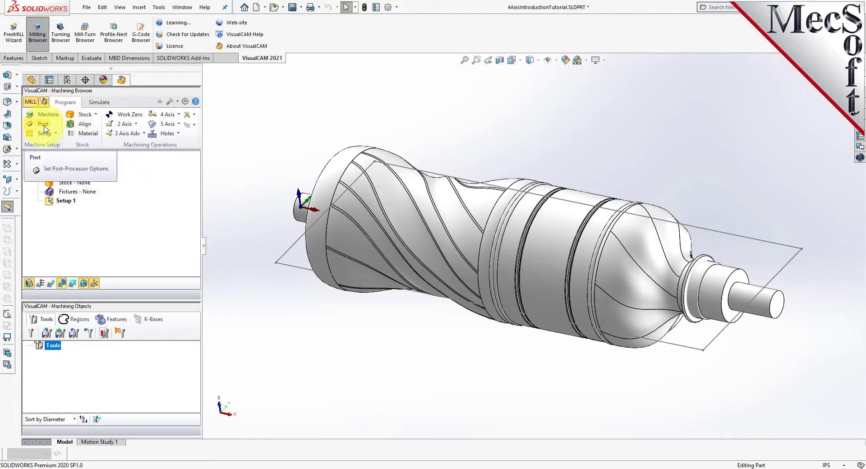
left_click(67, 174)
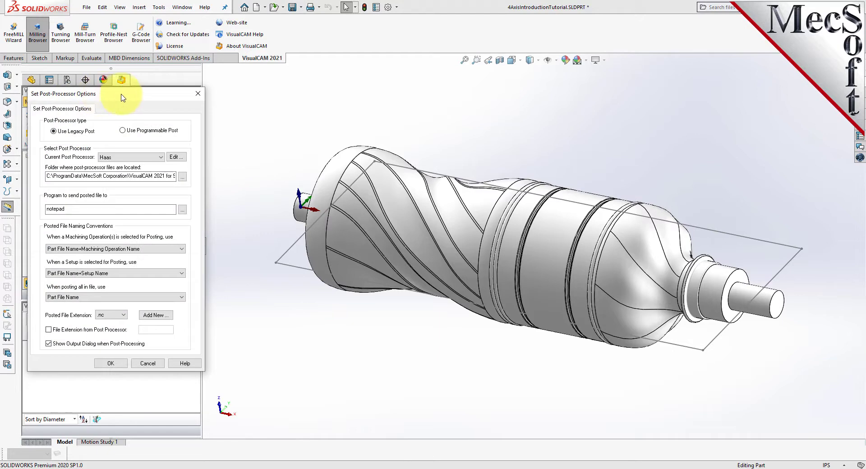
left_click_drag(100, 93, 155, 92)
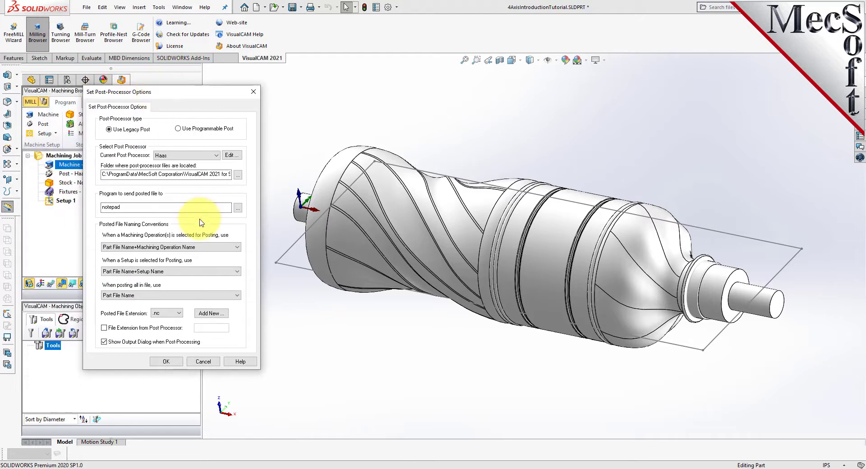
left_click(216, 155)
left_click_drag(217, 172, 224, 233)
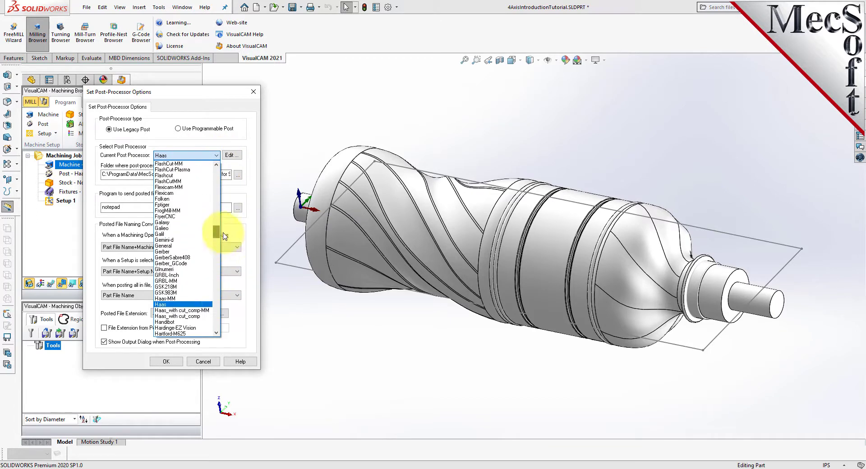
left_click(235, 325)
left_click(171, 314)
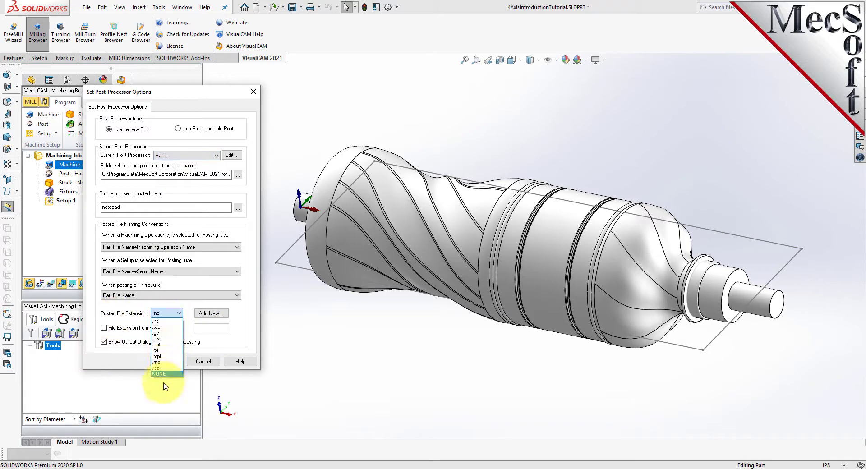
left_click(166, 321)
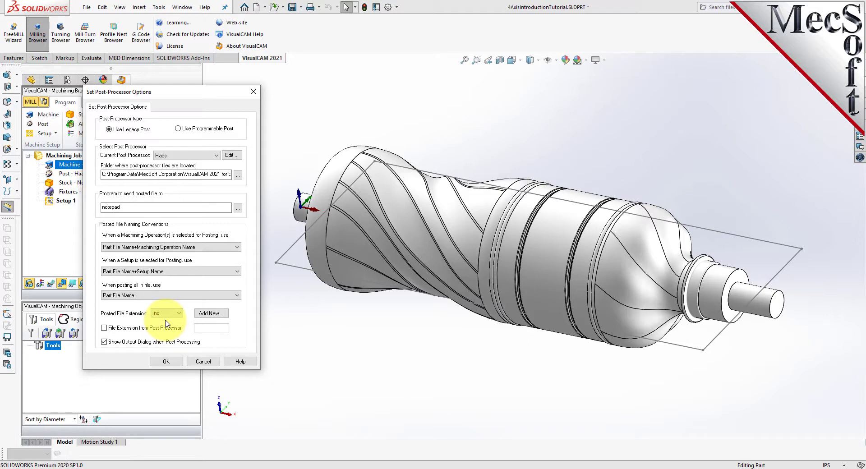
left_click(166, 361)
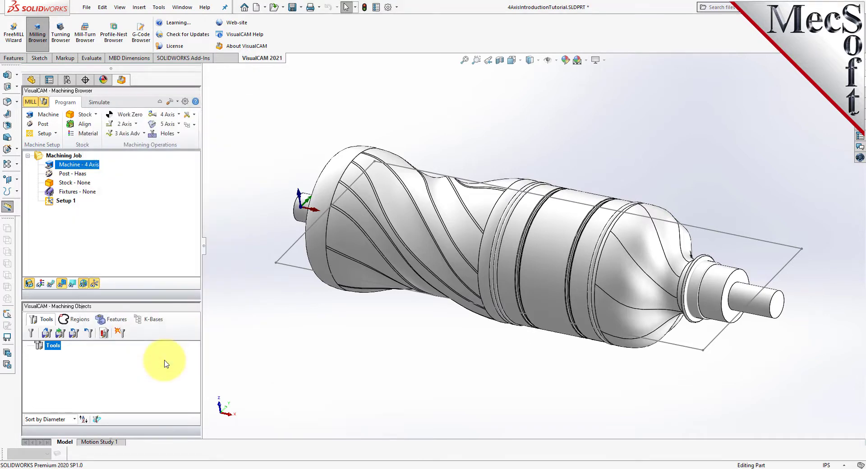
left_click(63, 175)
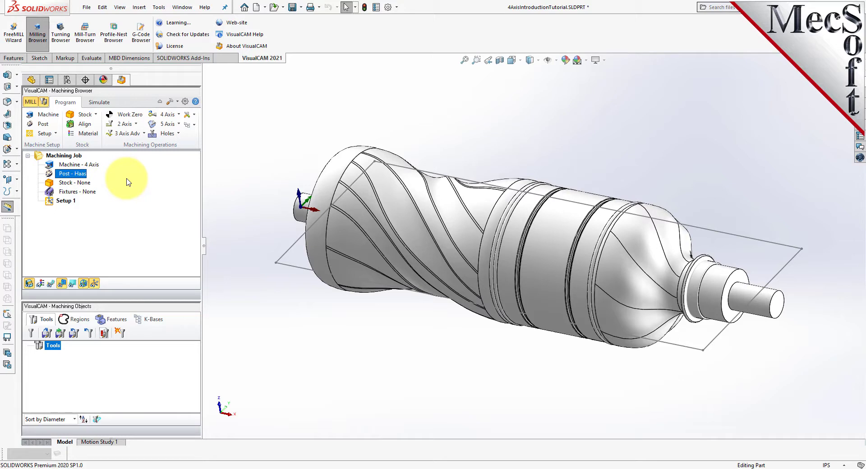
Select Setup 1 and toggle the world and machine coordinate system displays to compare their orientation on the part
left_click(64, 201)
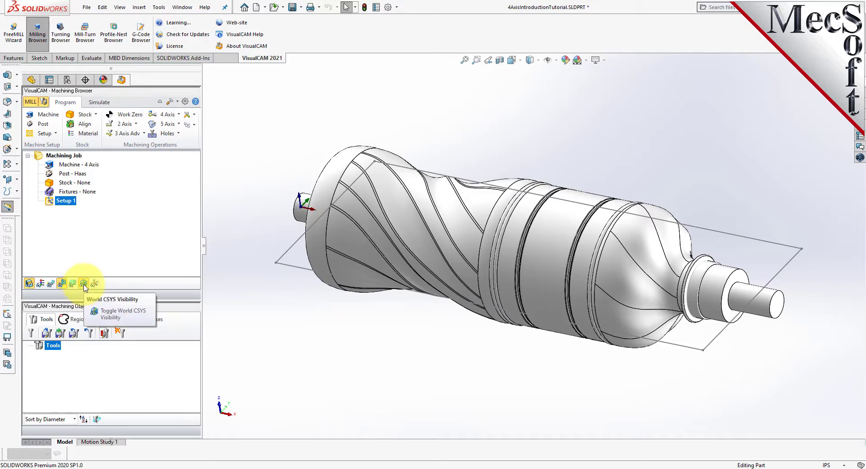
left_click(84, 284)
left_click(84, 284)
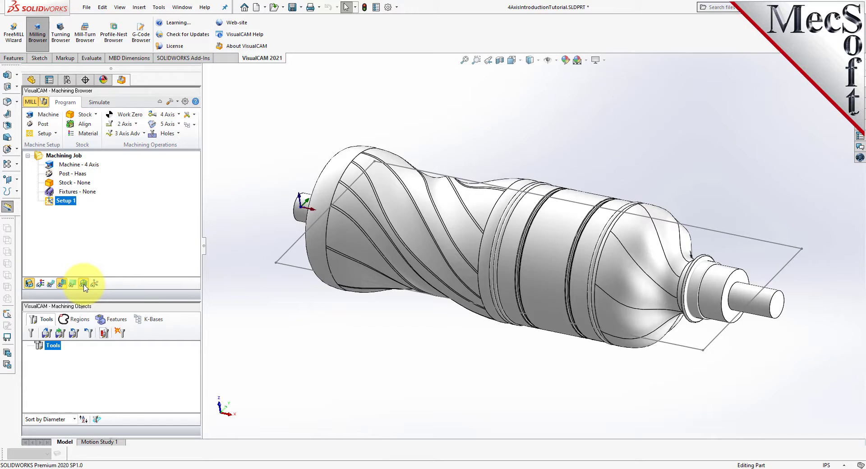
left_click(94, 284)
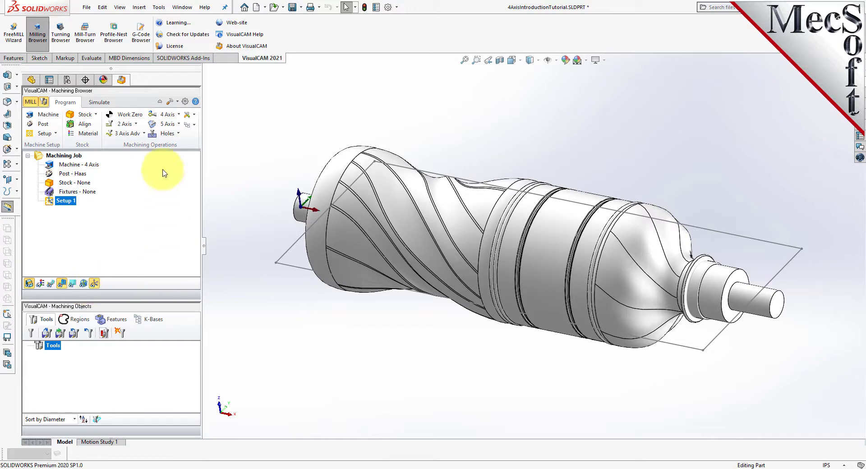
Create a box stock around the part, 9.75 in long, with its width and height both set to 3 in
left_click(95, 115)
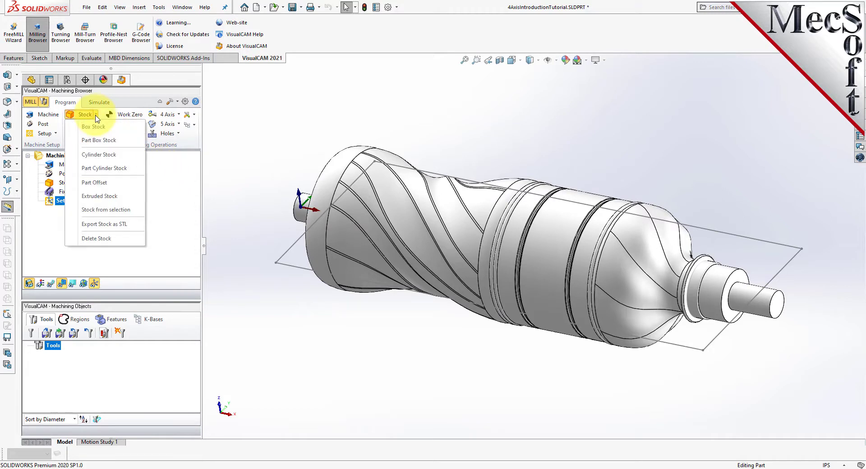
left_click(128, 129)
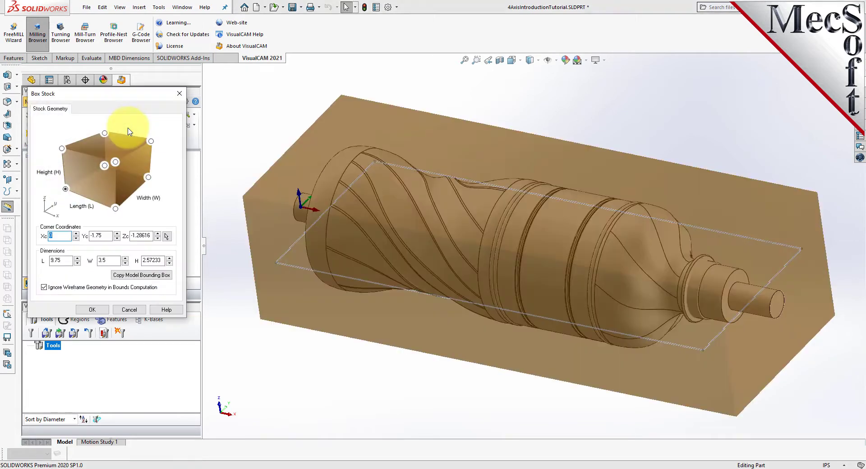
left_click_drag(117, 93, 160, 119)
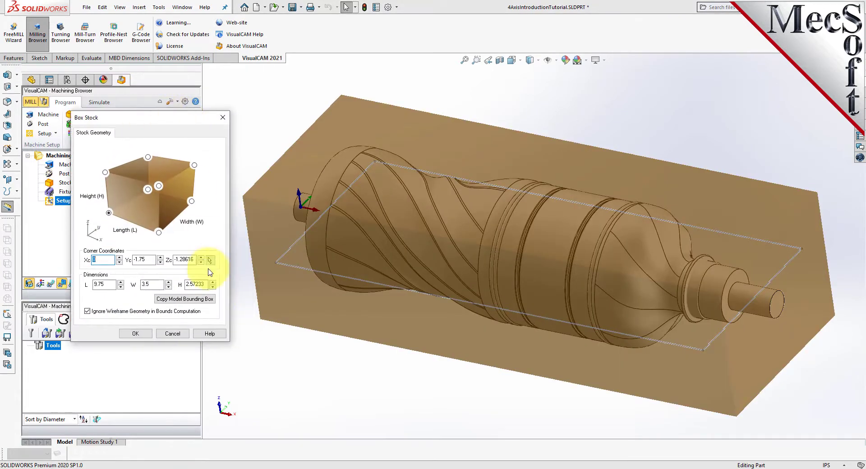
left_click_drag(108, 285, 86, 285)
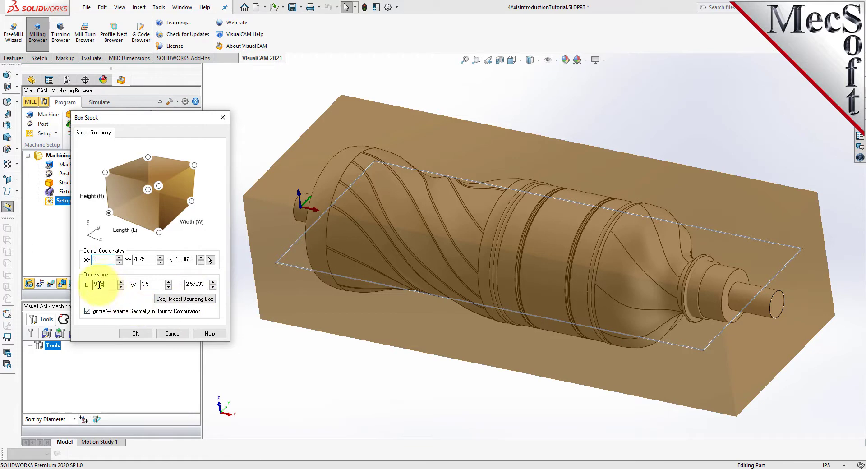
left_click_drag(161, 284, 129, 283)
type("3")
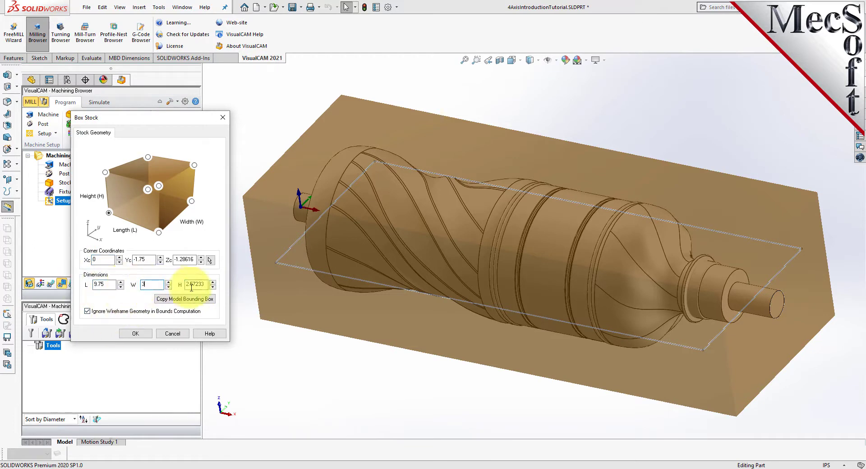
left_click_drag(205, 284, 180, 284)
type("3")
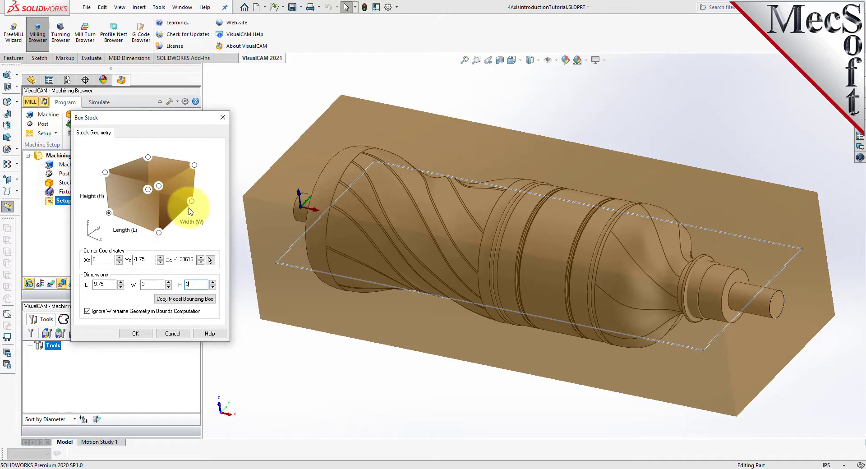
left_click(109, 214)
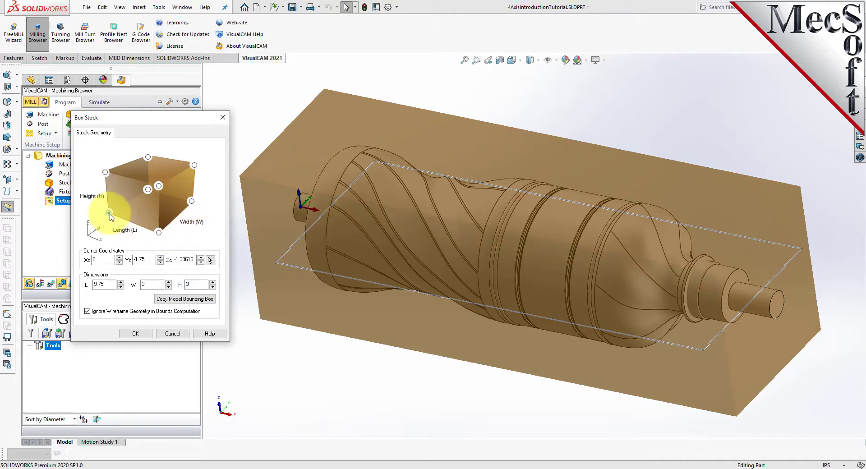
left_click(131, 334)
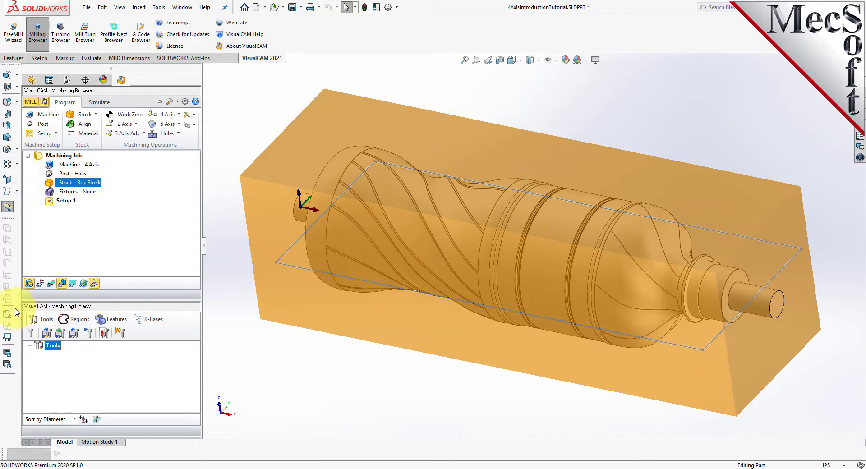
Toggle the stock display off and on to compare the part with its surrounding box stock
left_click(29, 283)
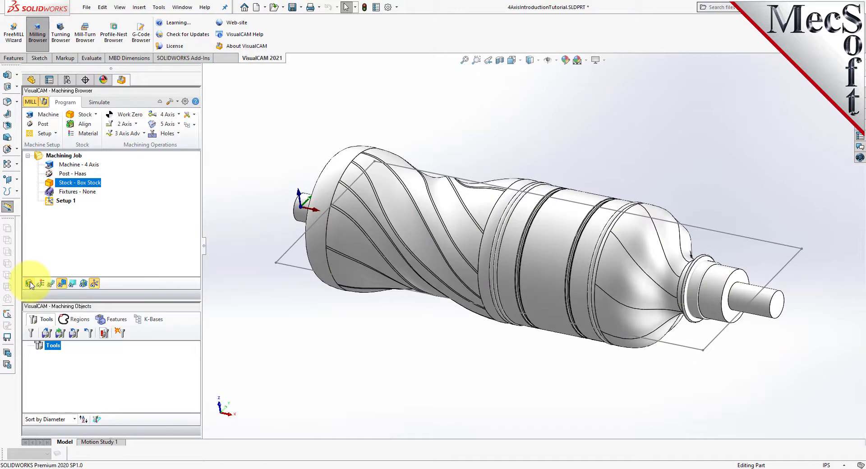
left_click(29, 283)
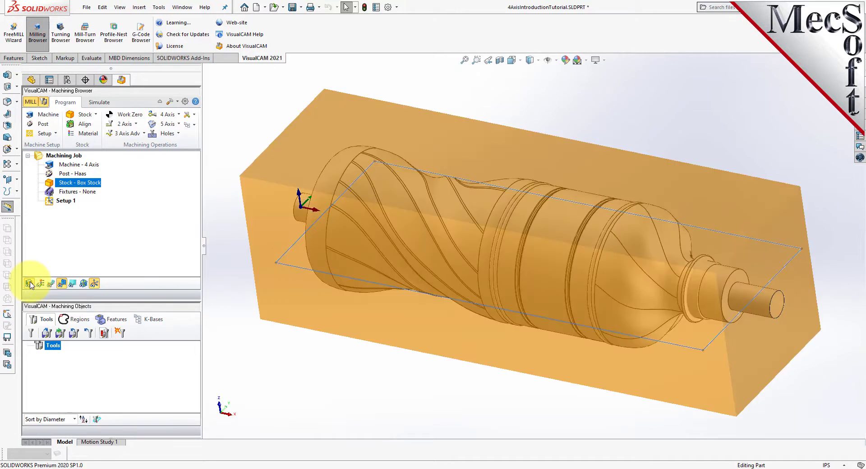
left_click(30, 284)
left_click(29, 283)
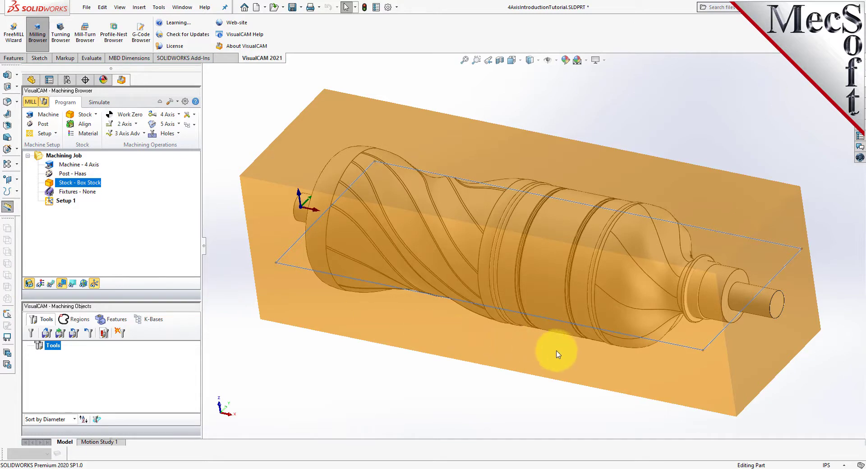
Align the box stock about the part with Center for both the Z and XY alignment, and inspect it from the end
left_click(90, 126)
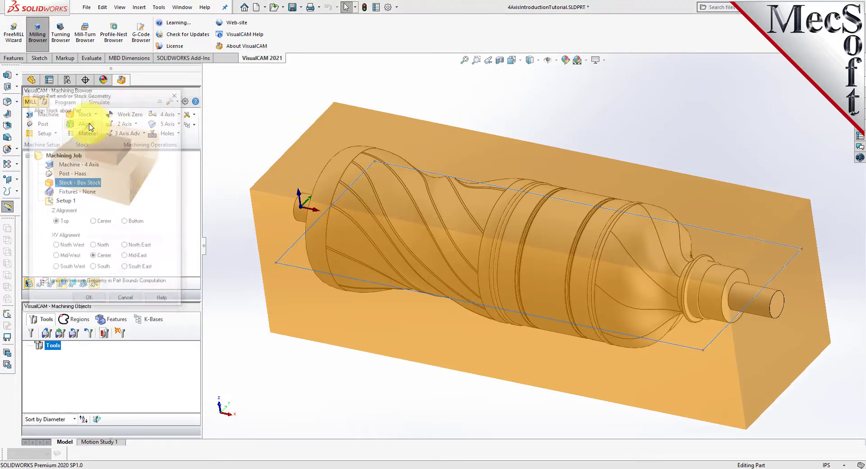
left_click_drag(131, 68, 167, 121)
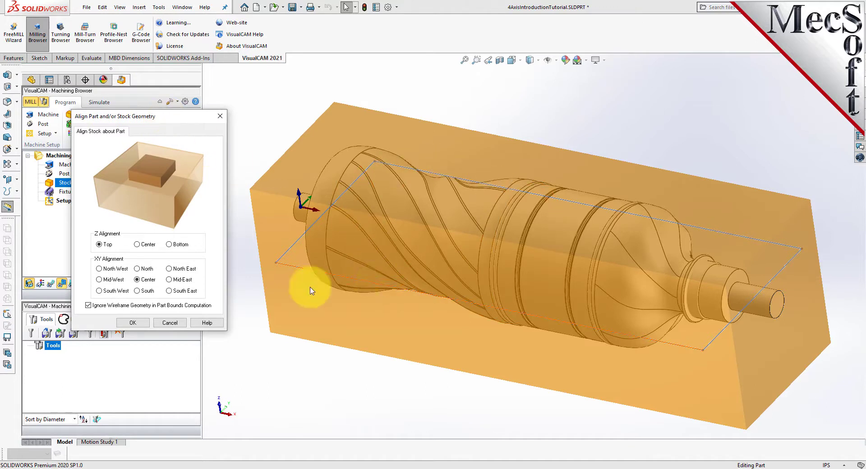
left_click(138, 245)
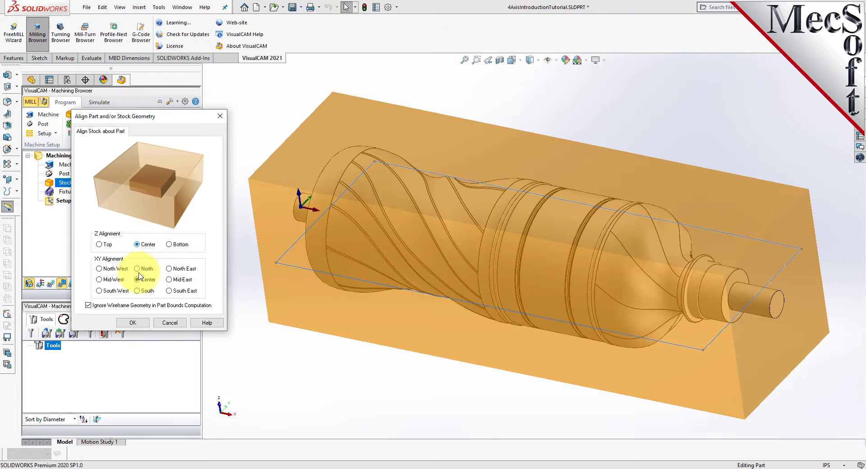
left_click(133, 322)
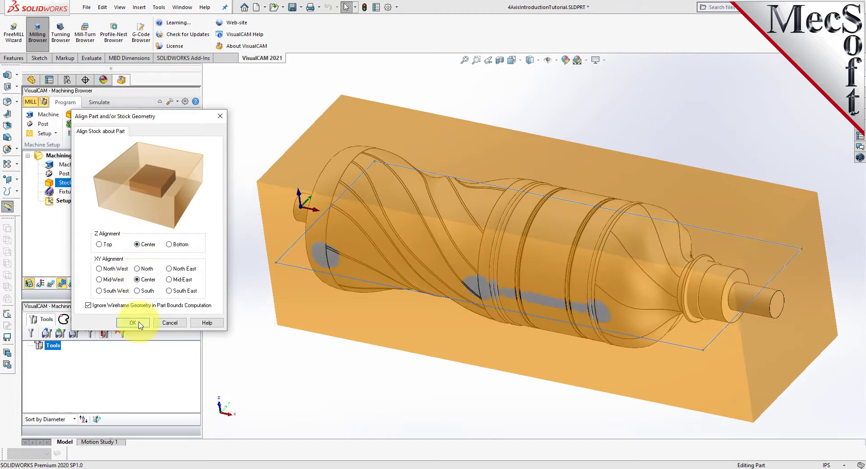
middle_click_drag(685, 338, 686, 316)
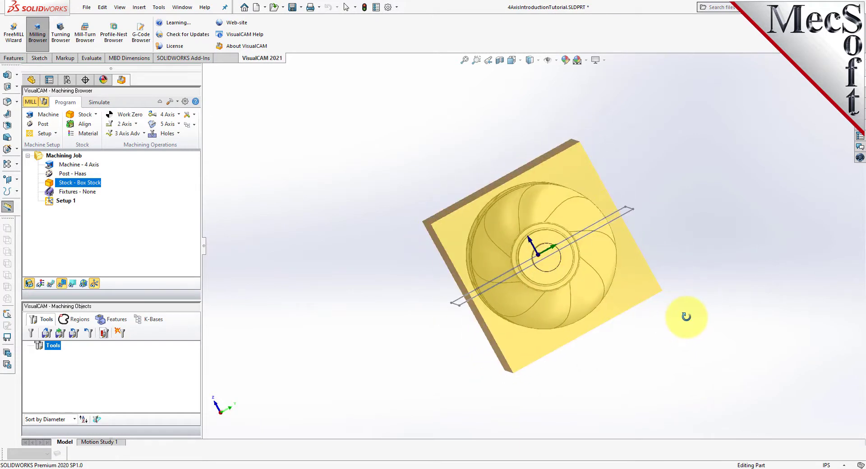
Set the stock material to WOOD from the FeedsSpeedsDataINCH.xml material file
middle_click_drag(417, 317, 452, 315)
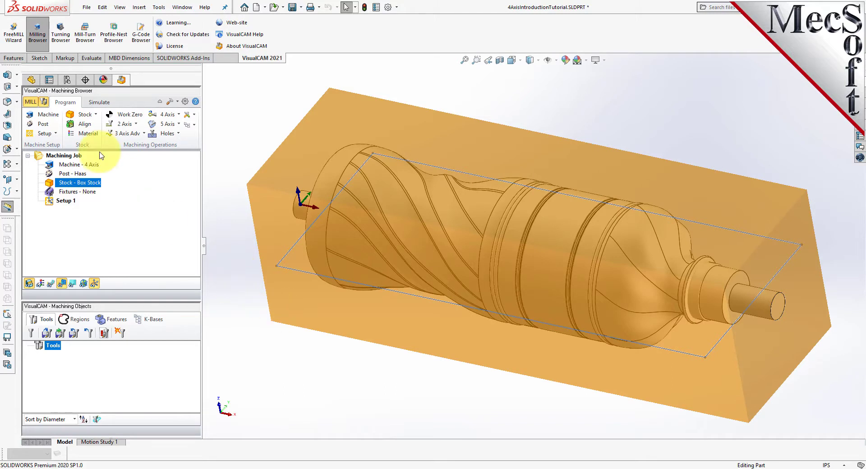
left_click(93, 134)
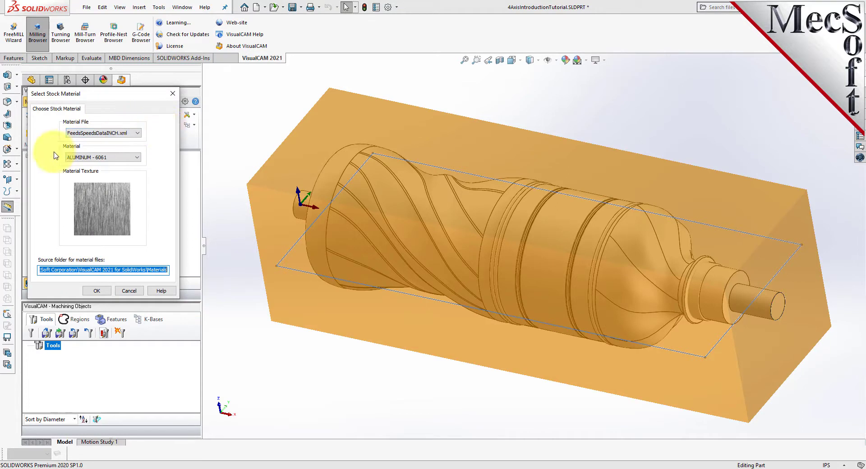
left_click(131, 157)
left_click_drag(138, 180, 136, 265)
left_click(74, 336)
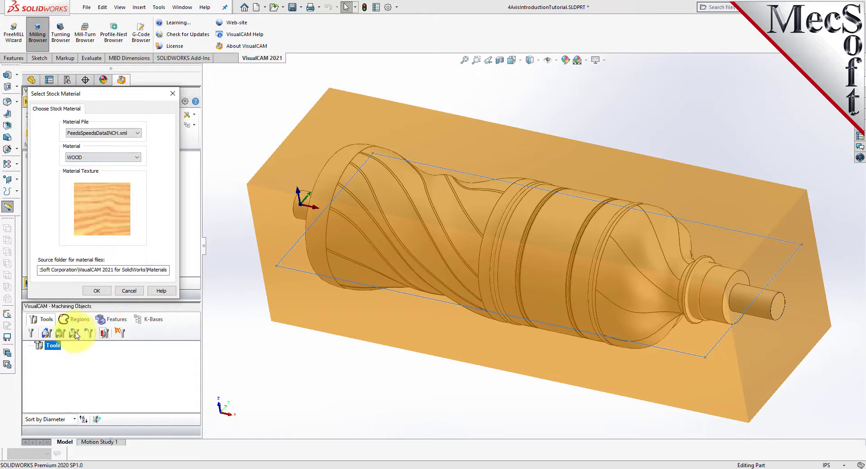
left_click(124, 291)
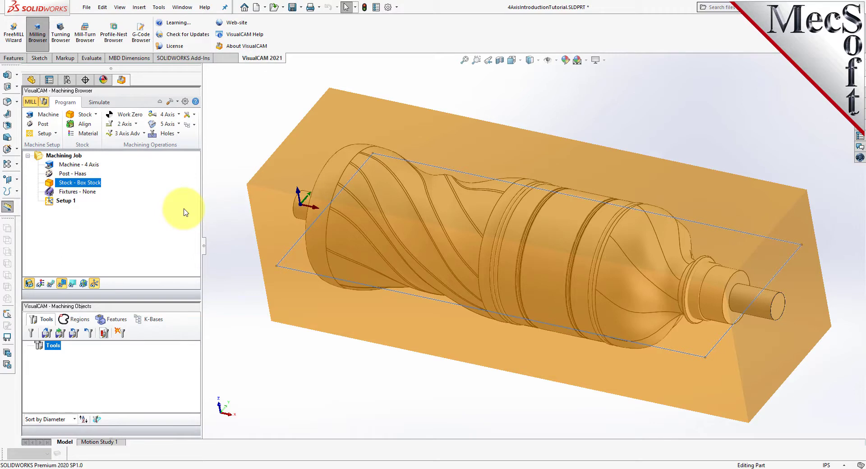
Toggle the material texture display on and off to preview the wood appearance on the box stock
left_click(40, 284)
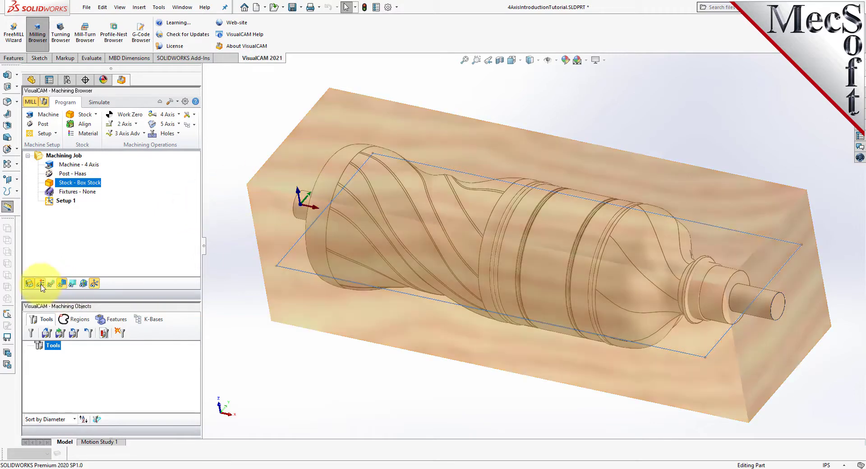
left_click(41, 284)
left_click(40, 284)
left_click(41, 284)
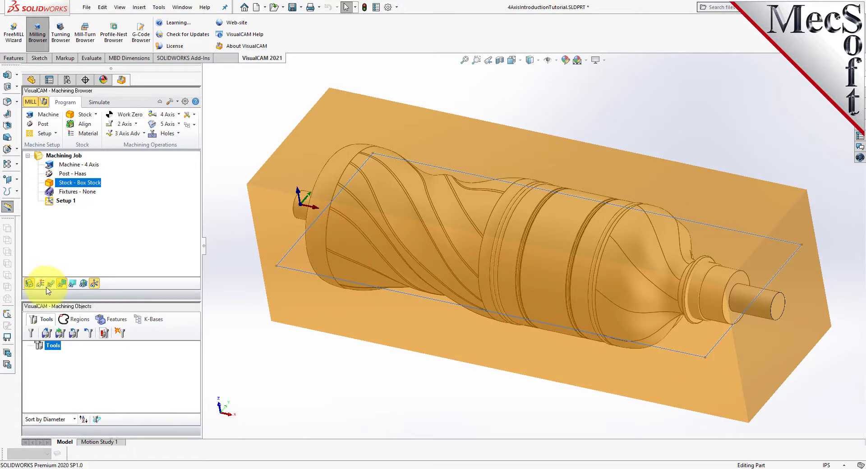
Load the tool library from the 4AxisIntroductionTutorial.vkb knowledge base file
left_click(46, 334)
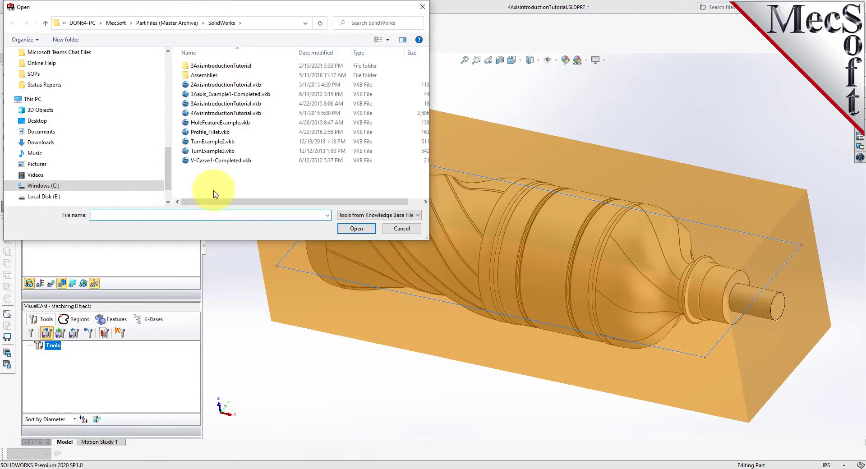
left_click(189, 114)
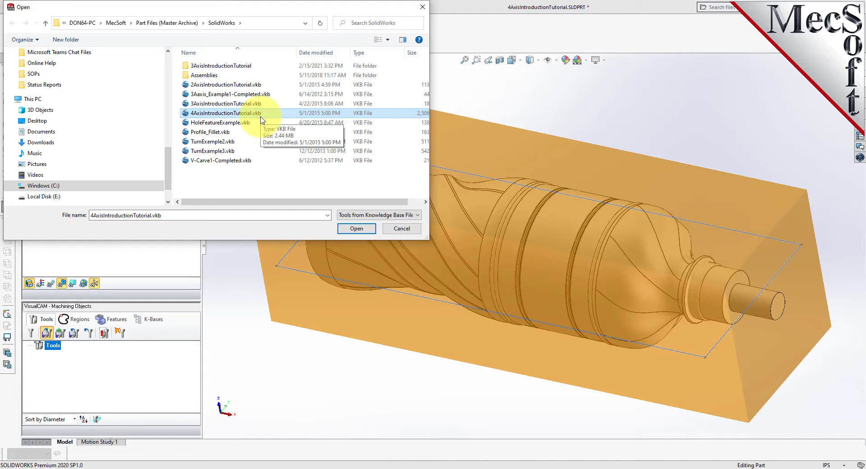
left_click(356, 229)
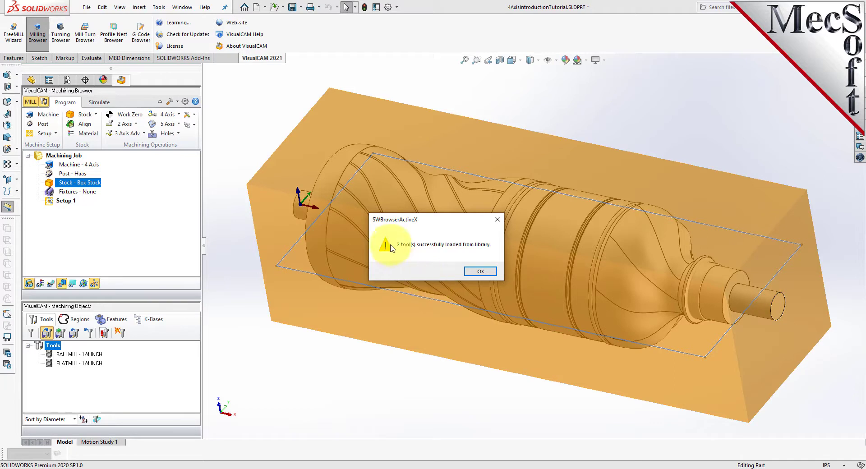
left_click(491, 273)
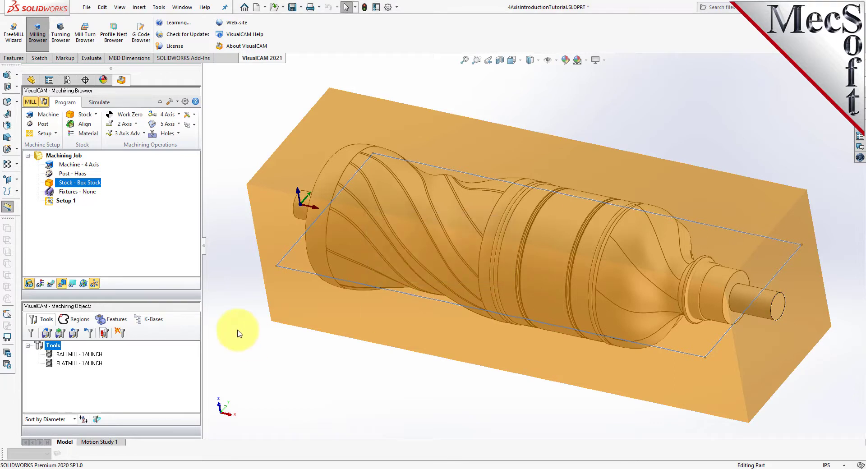
Inspect the geometry, properties, and feeds and speeds of the 1/4 inch ball mill and flat mill
left_click(68, 364)
left_click(71, 356)
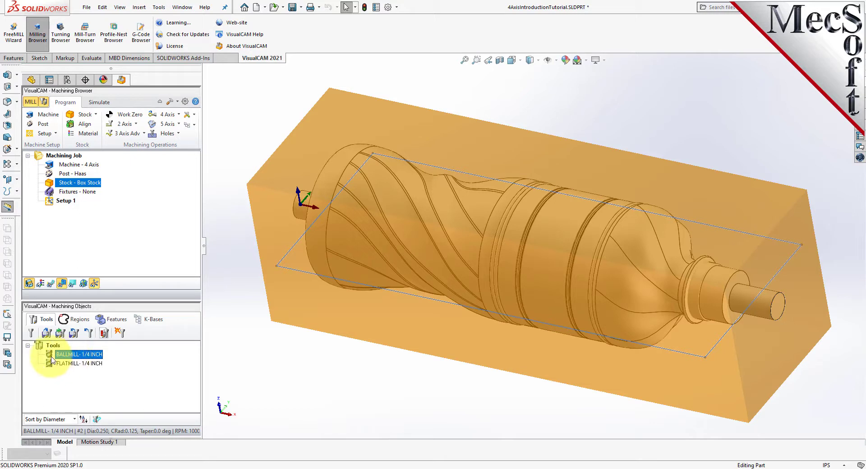
double_click(51, 356)
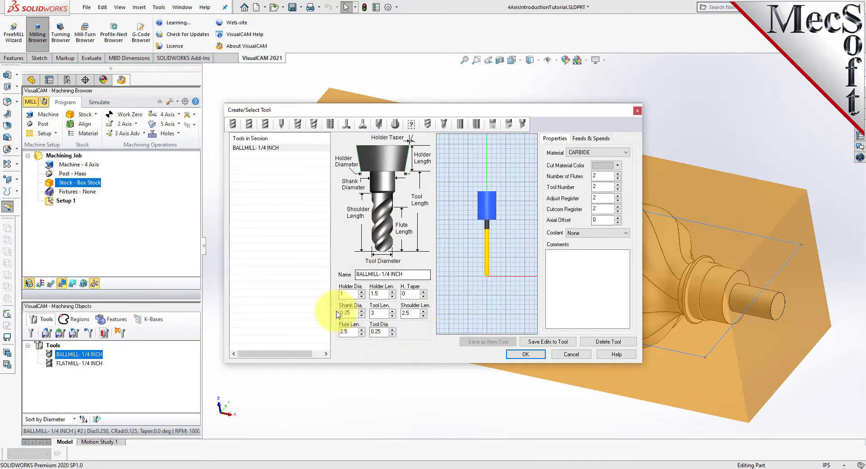
left_click(592, 140)
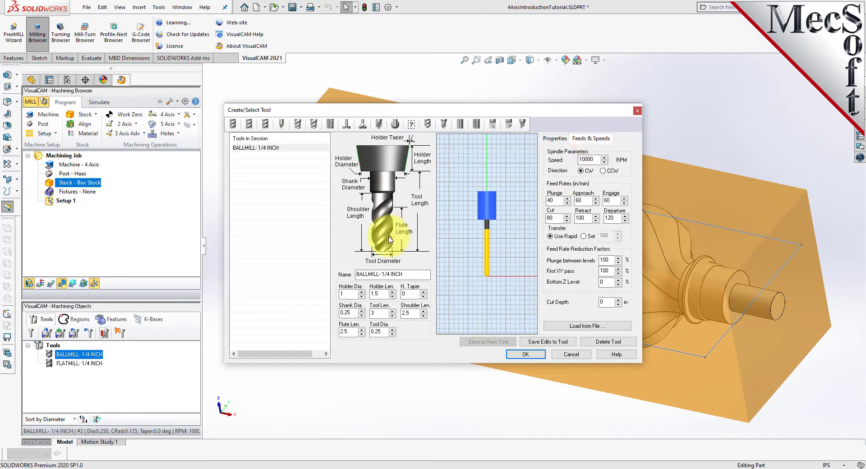
left_click(232, 123)
left_click(274, 150)
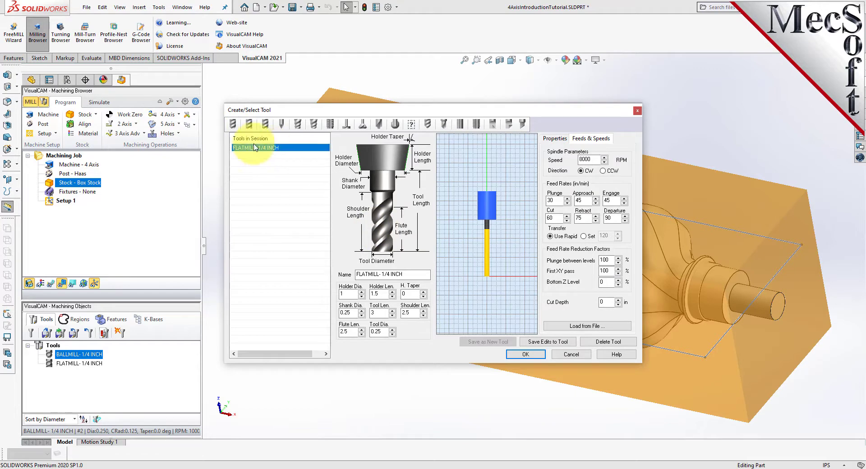
left_click(233, 124)
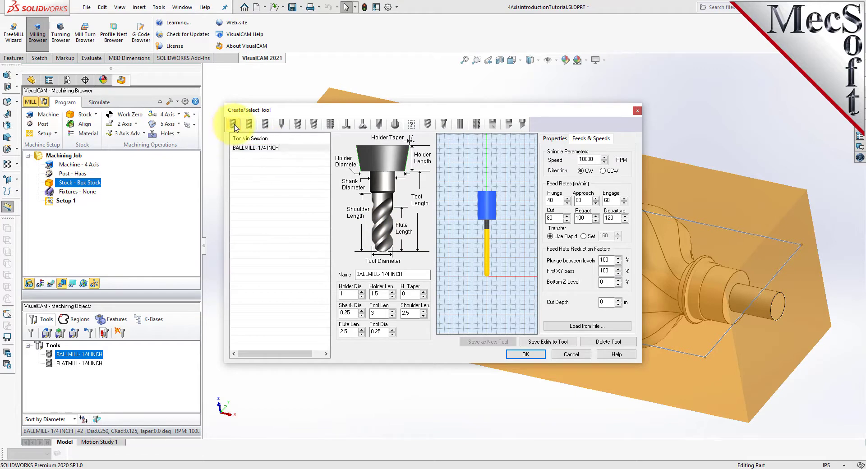
left_click(292, 150)
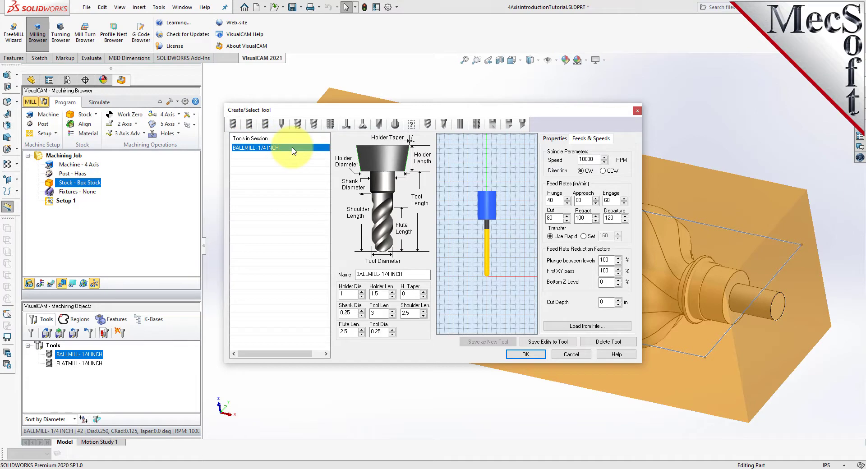
left_click(524, 354)
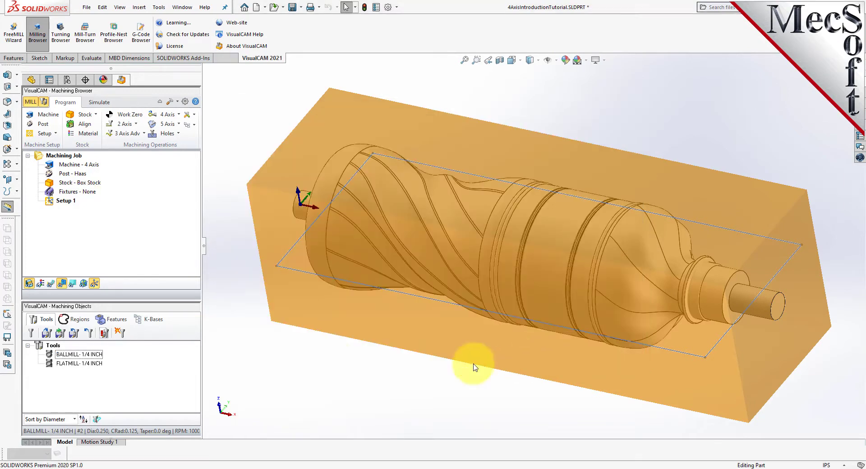
Examine the part's end shafts and the surrounding rectangular sketch with the stock display toggled off and on
mouse_move(429, 356)
middle_mouse_down()
mouse_move(437, 338)
mouse_move(432, 347)
middle_mouse_up()
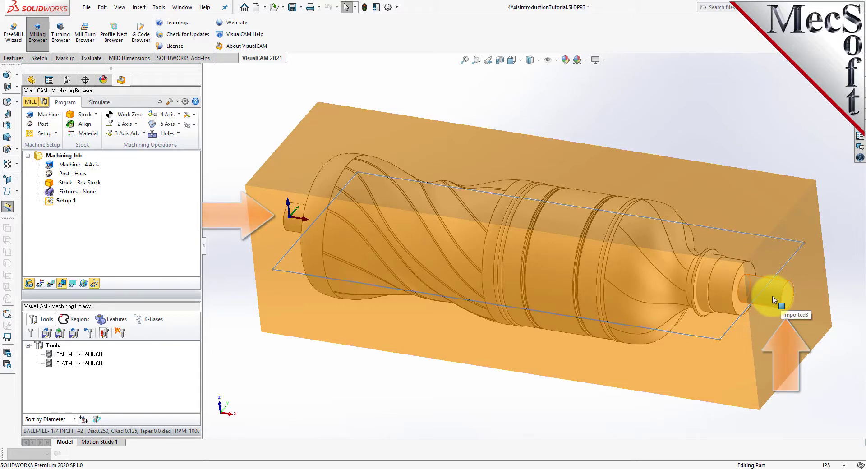
mouse_move(479, 299)
middle_mouse_down()
mouse_move(513, 288)
mouse_move(497, 283)
mouse_move(483, 293)
middle_mouse_up()
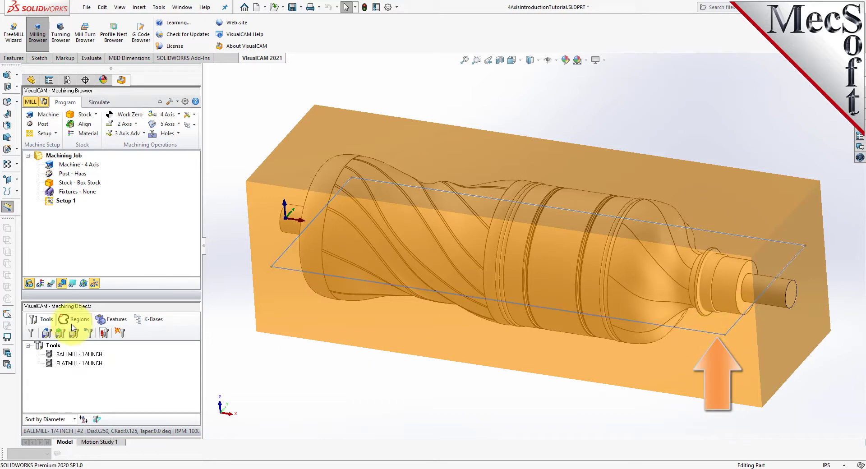
left_click(28, 283)
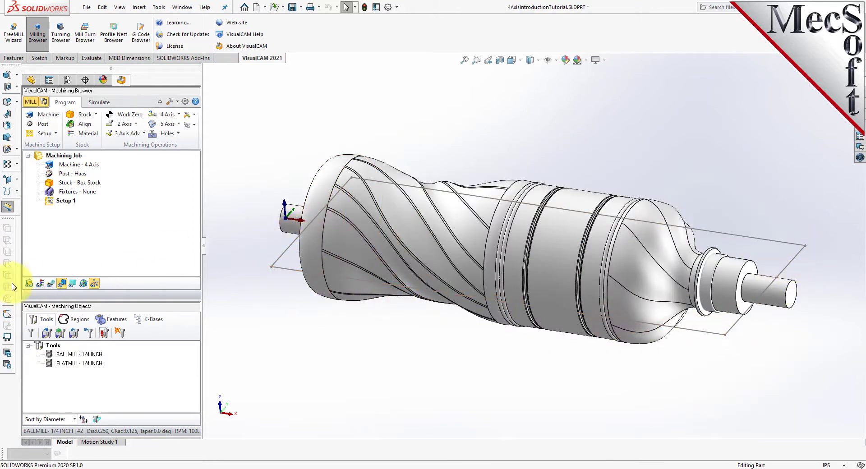
left_click(29, 284)
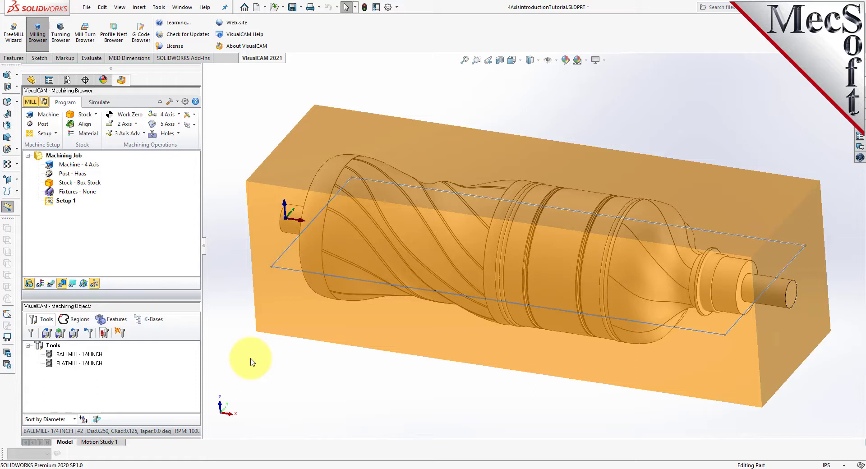
Start a 3-axis Horizontal Roughing operation under Setup 1
left_click(66, 201)
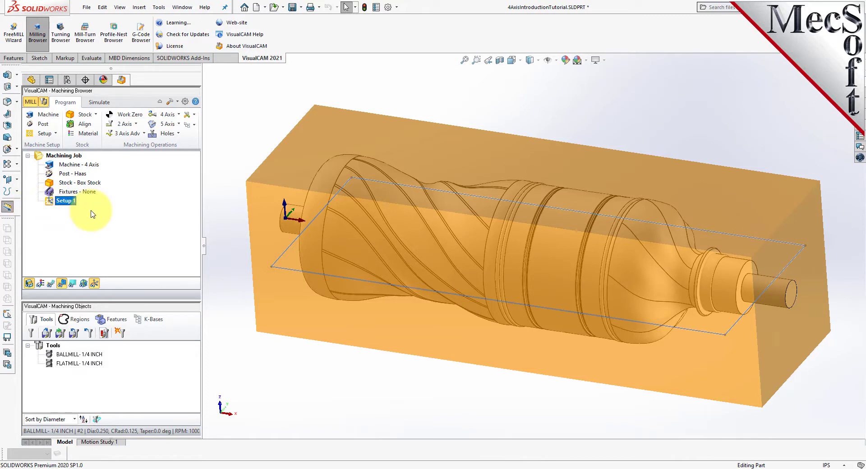
left_click(145, 134)
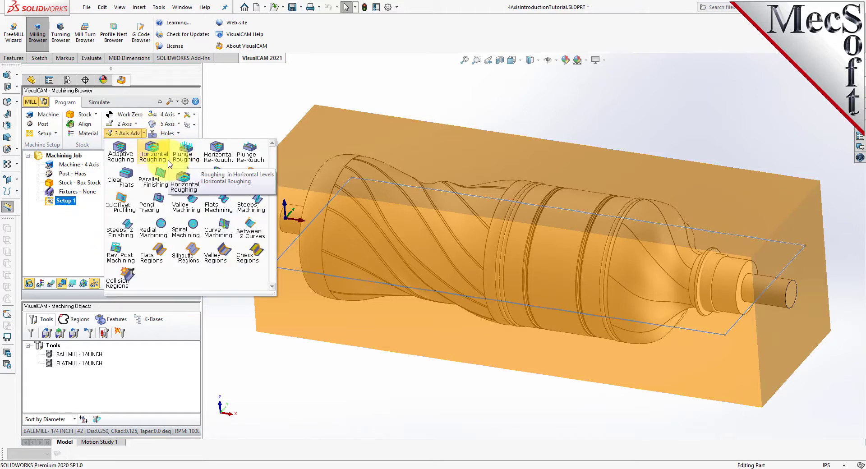
left_click(169, 163)
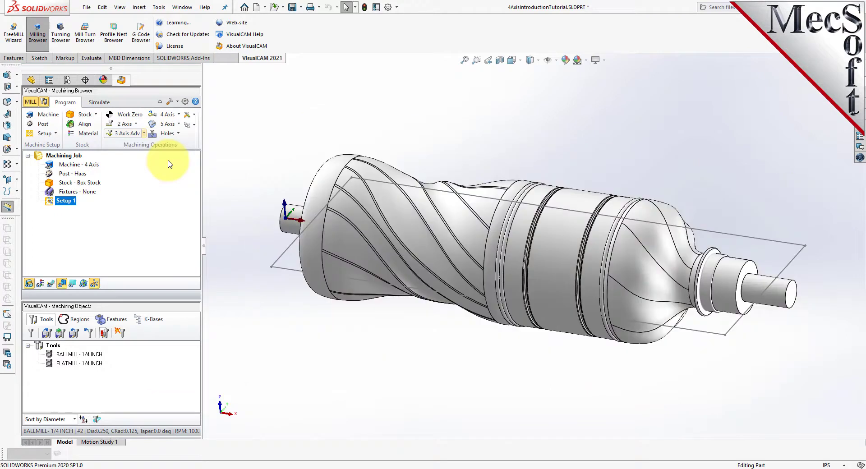
left_click_drag(153, 96, 180, 99)
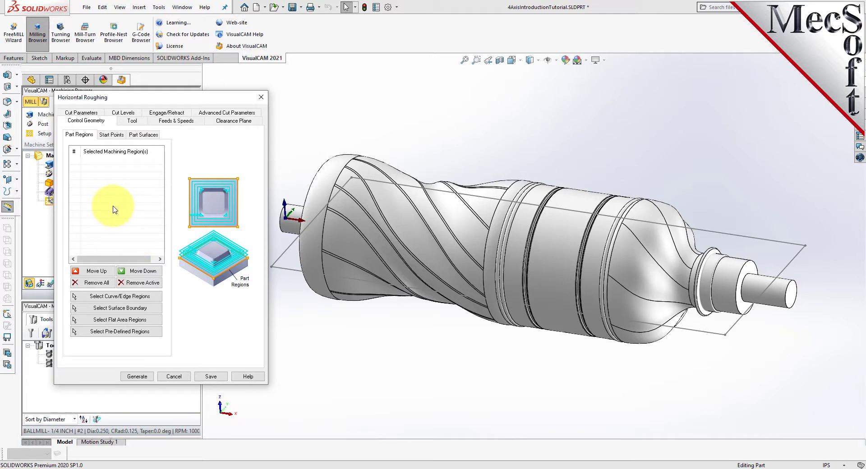
Add the four lines of the rectangle in Sketch1 as part regions for the roughing operation, and check each in the region list
left_click(157, 301)
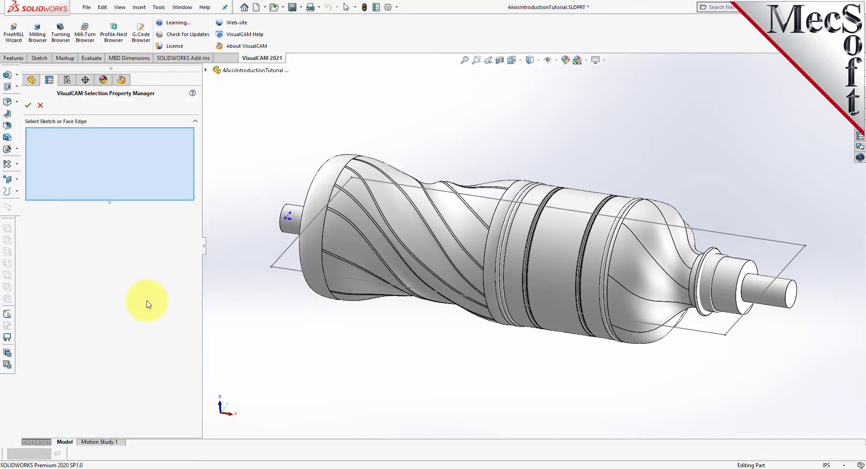
left_click(287, 250)
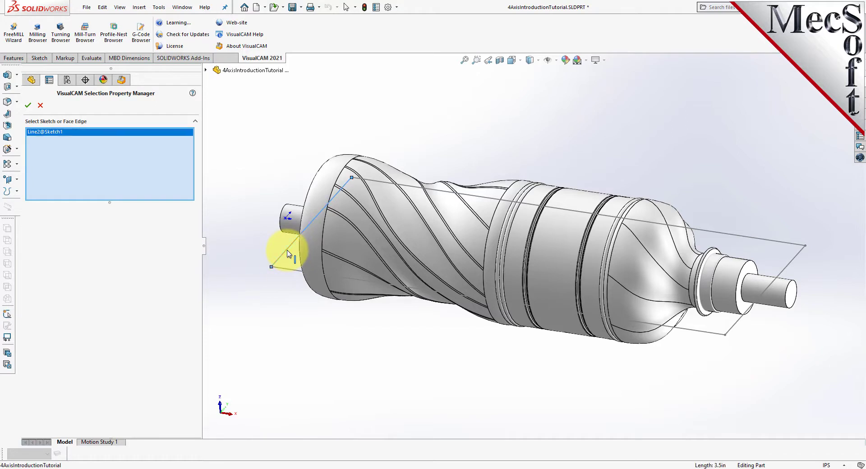
left_click(288, 270)
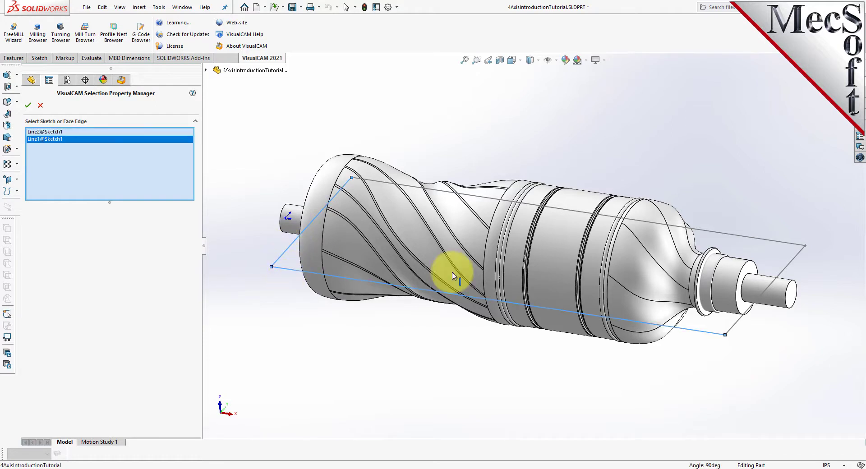
left_click(719, 235)
left_click(787, 270)
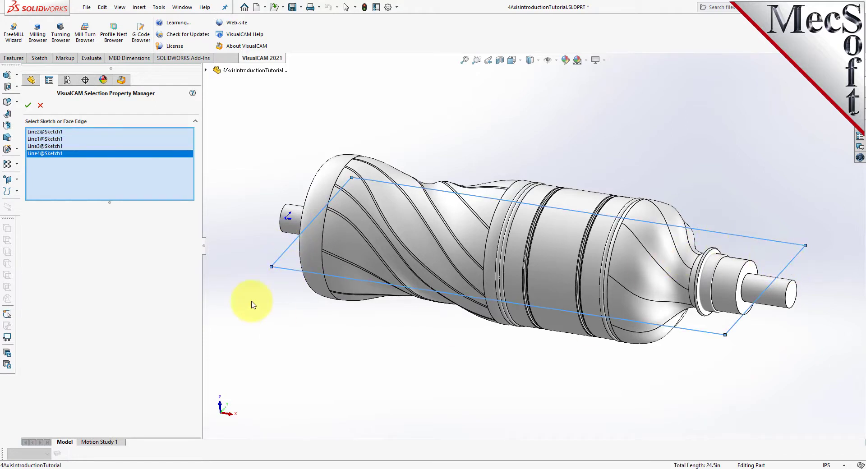
left_click(28, 105)
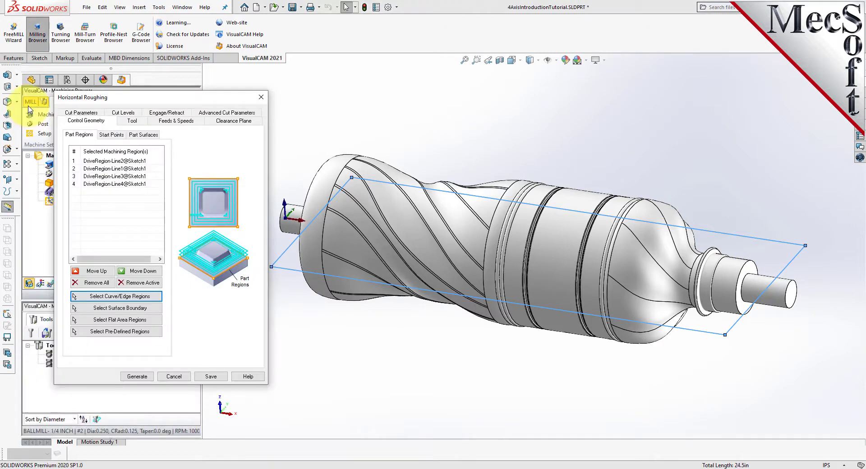
left_click_drag(152, 100, 129, 102)
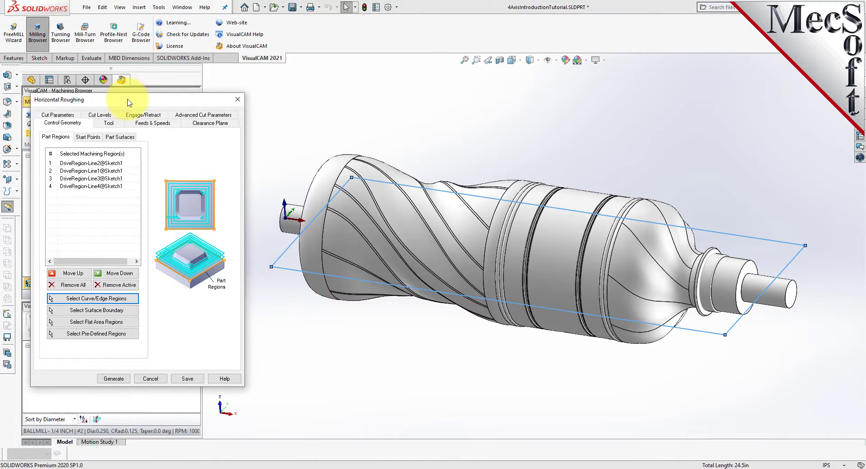
left_click(108, 164)
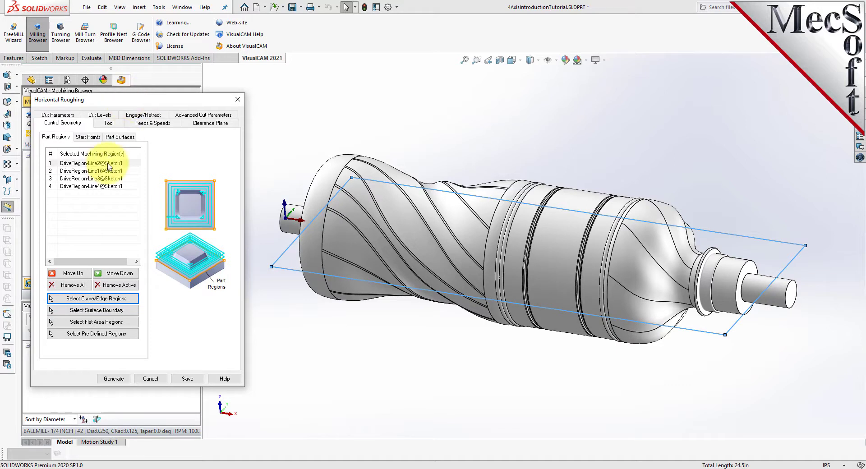
left_click(110, 171)
left_click(108, 179)
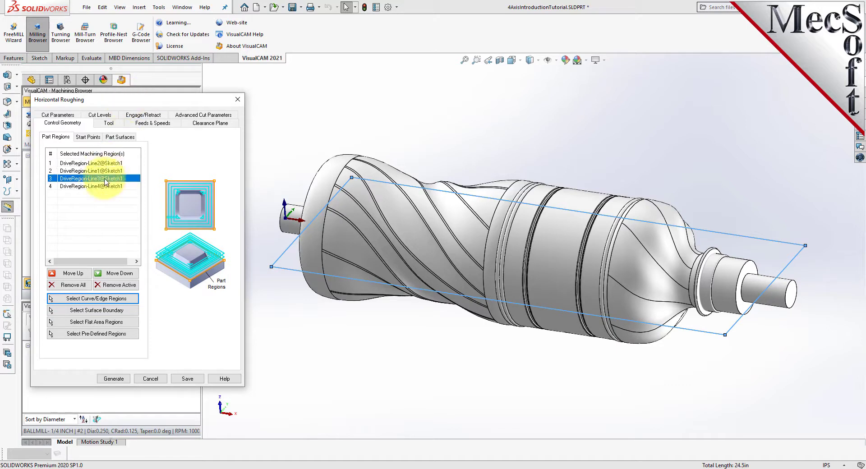
left_click(105, 186)
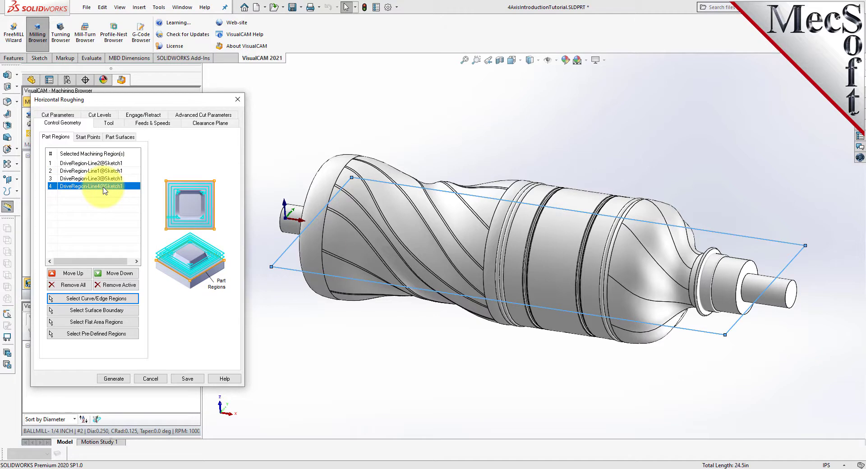
Choose the 1/4 inch flat mill for the roughing operation and load its feeds and speeds from the tool
left_click(108, 123)
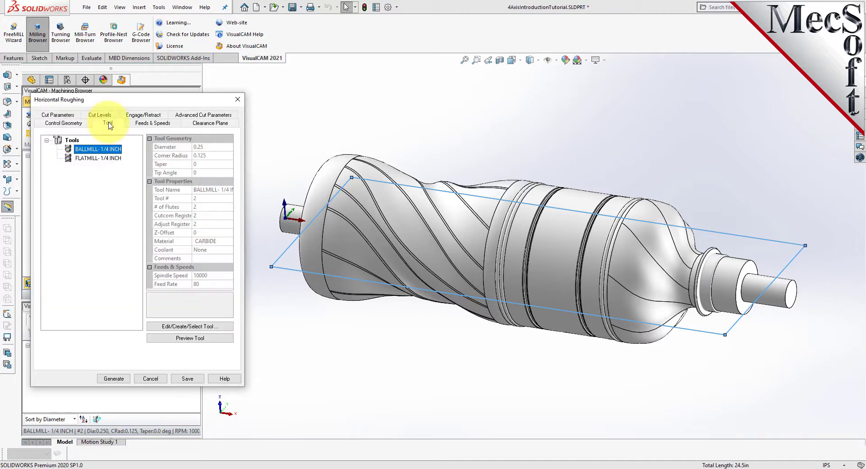
left_click(92, 158)
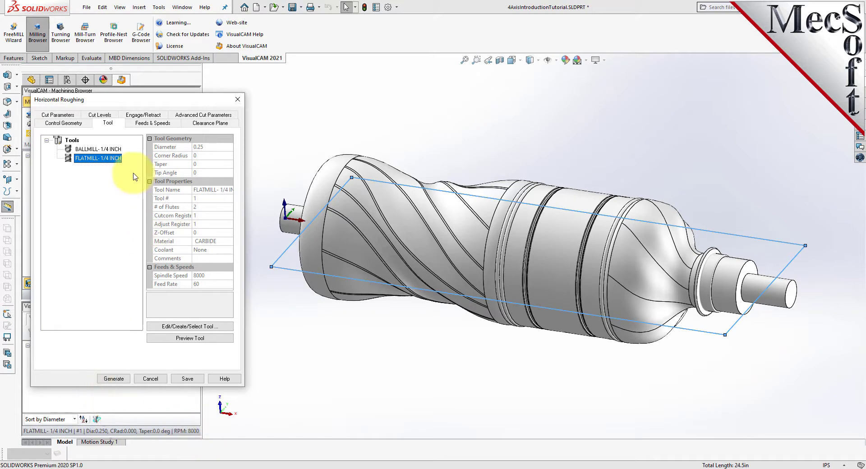
left_click(165, 126)
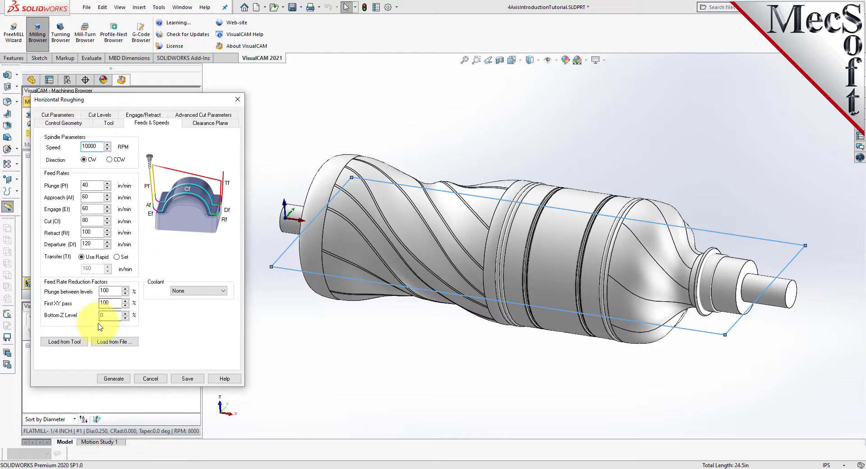
left_click(64, 341)
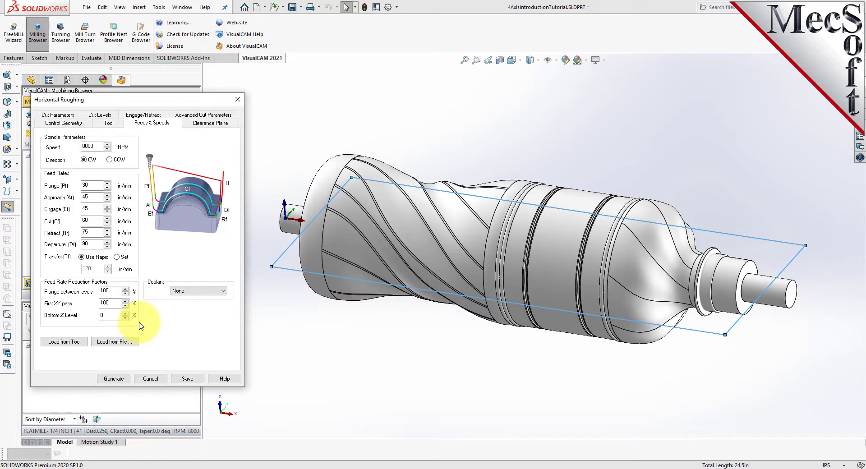
Use the clearance plane as the cut transfer method, with the plane defined automatically
left_click(226, 124)
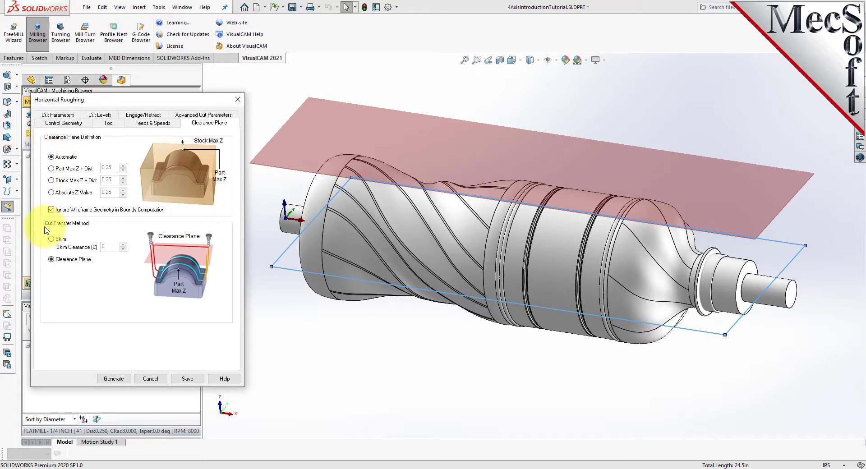
left_click(51, 258)
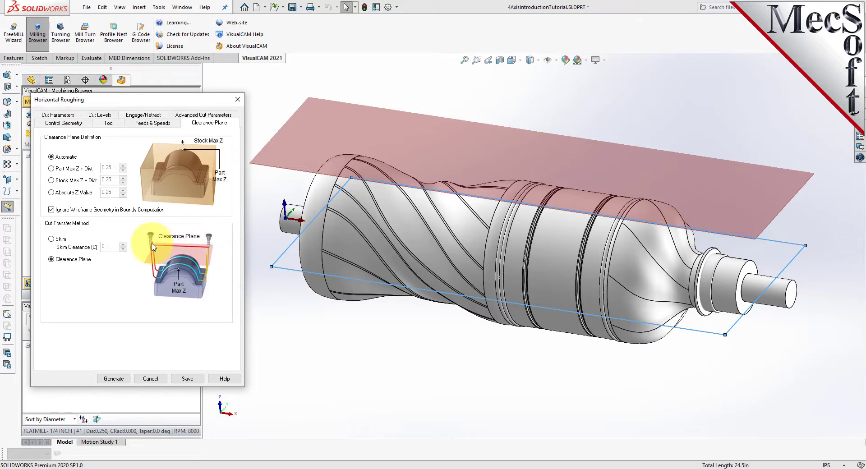
mouse_move(590, 149)
middle_mouse_down()
mouse_move(528, 132)
mouse_move(595, 155)
middle_mouse_up()
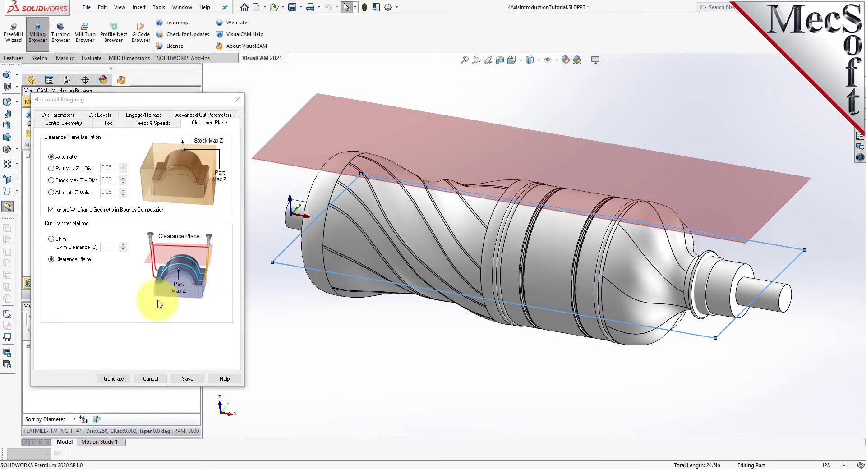
Set the roughing stepover distance to 40% of the tool diameter for the cavity/pocket regions
left_click(57, 115)
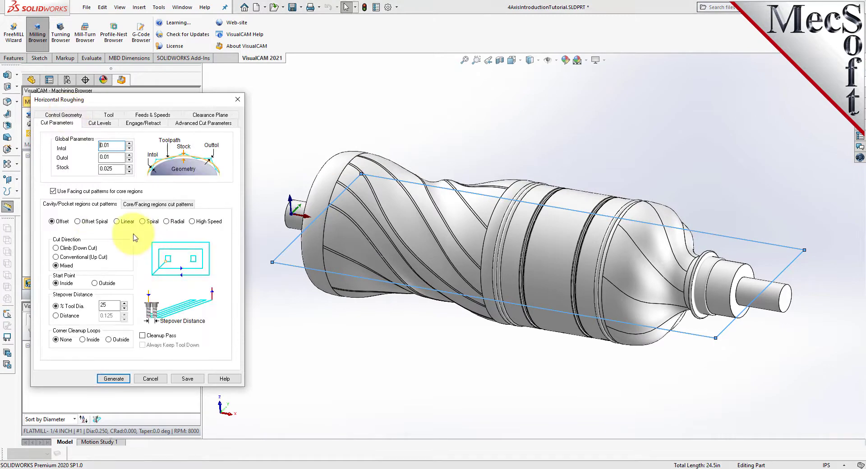
left_click_drag(111, 145, 81, 168)
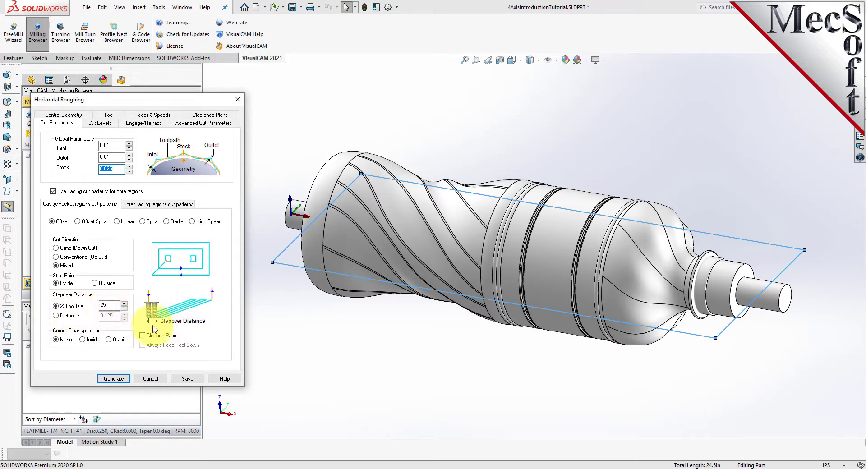
left_click_drag(109, 304, 92, 304)
type("40")
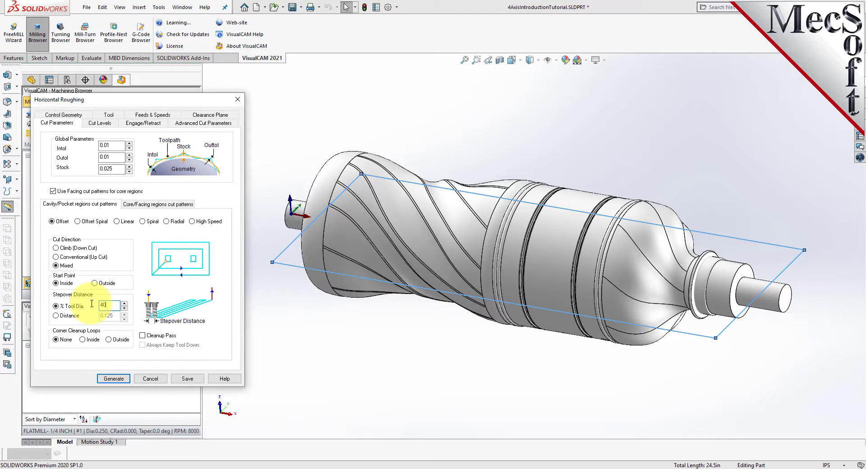
left_click(56, 316)
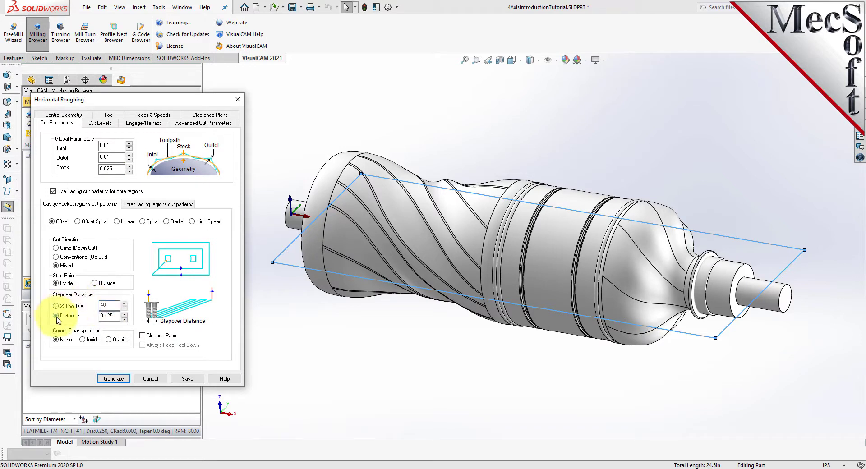
left_click(56, 305)
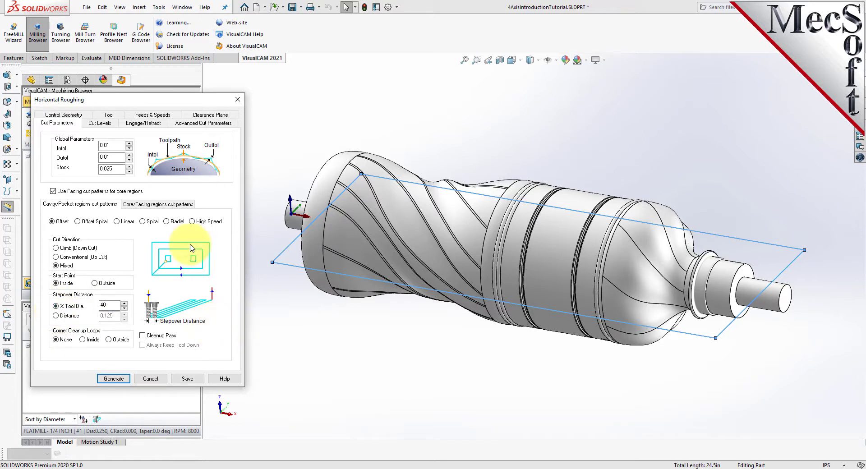
Limit the roughing depth by enabling the bottom cut level and setting it to 0
left_click(100, 123)
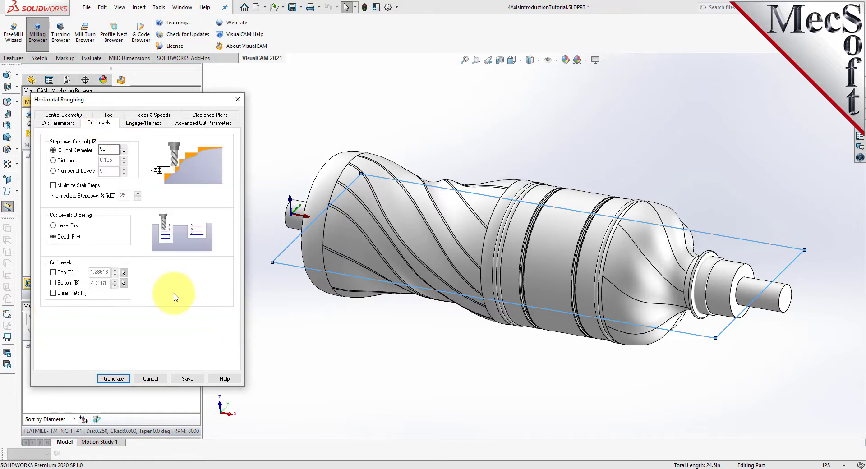
double_click(108, 149)
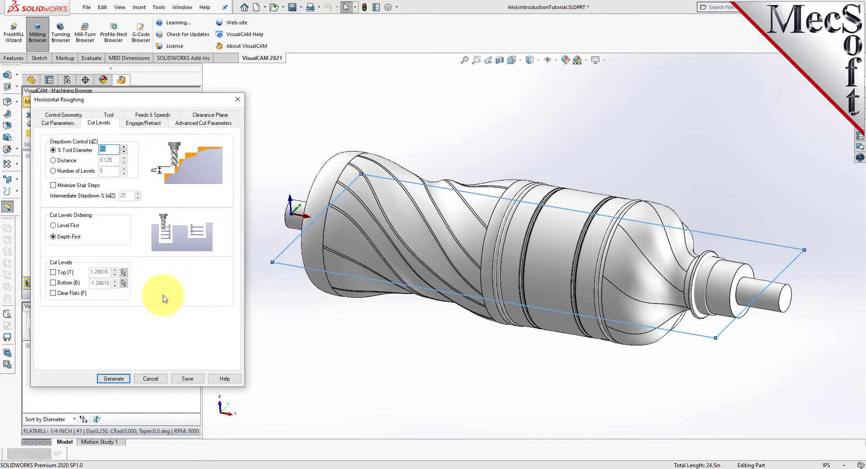
left_click(64, 125)
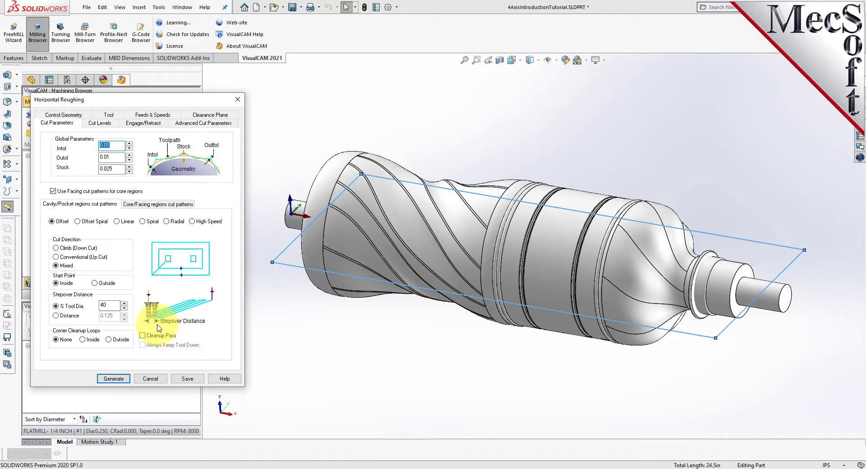
left_click(100, 123)
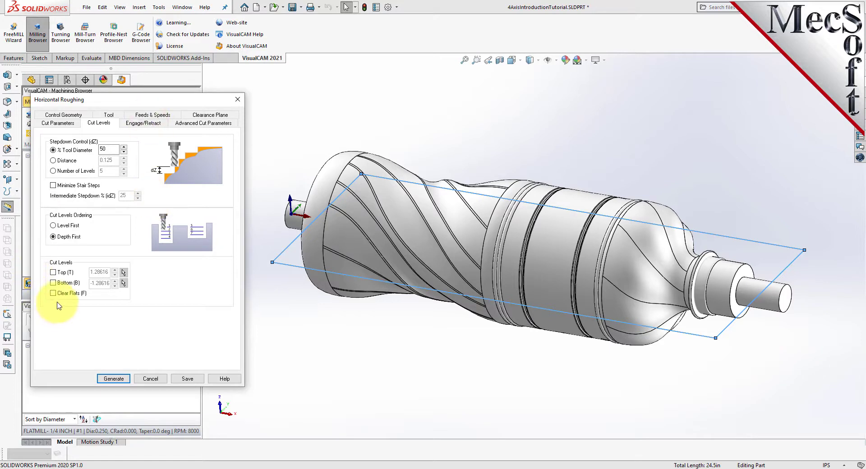
left_click(53, 283)
double_click(102, 283)
type("-0")
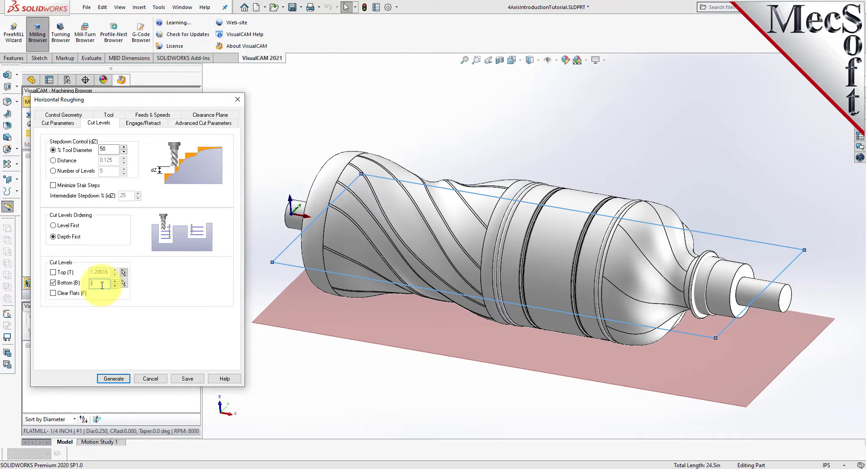
type("0")
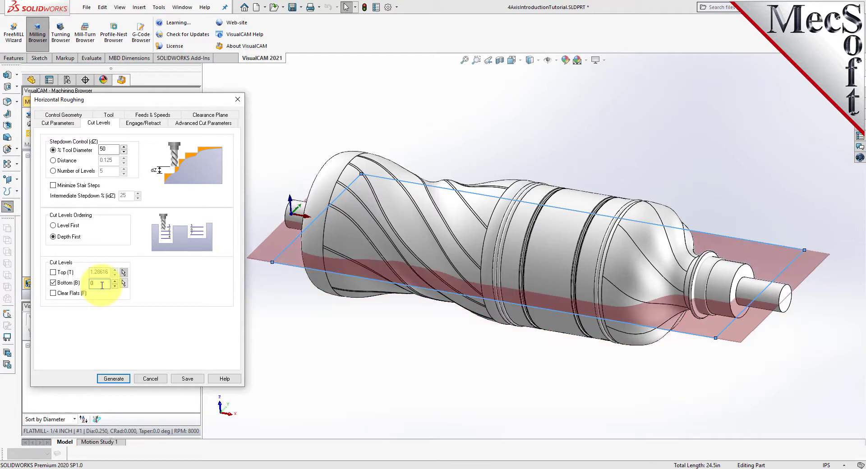
mouse_move(721, 320)
middle_mouse_down()
mouse_move(655, 314)
mouse_move(705, 268)
mouse_move(718, 324)
middle_mouse_up()
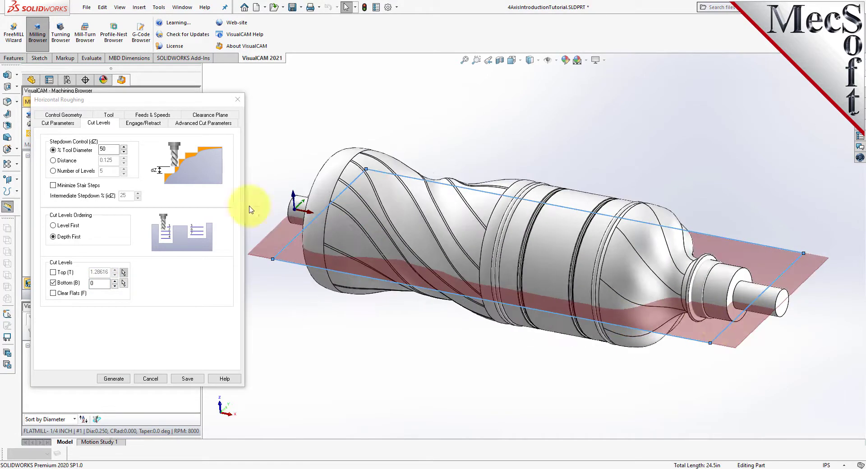
Use linear extension for engage/retract in air and generate the Horizontal Roughing toolpath
left_click(136, 123)
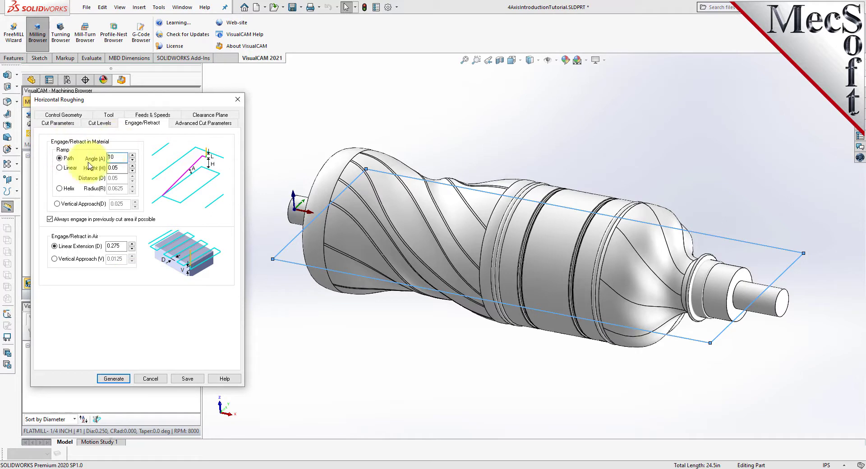
double_click(113, 157)
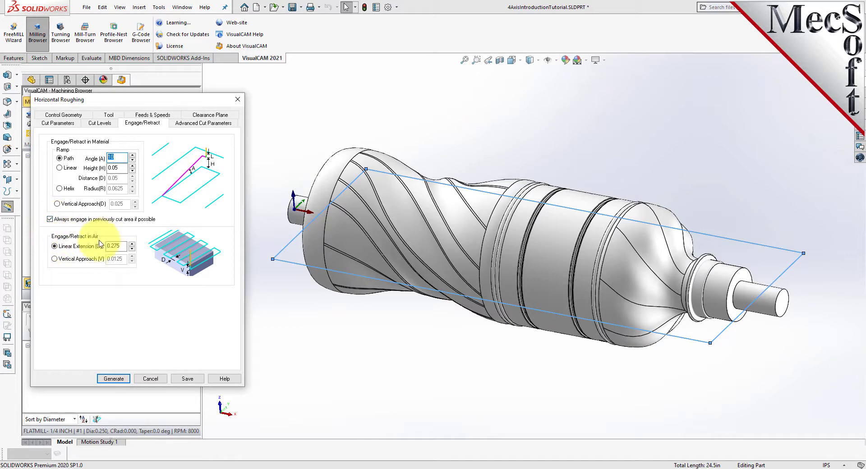
left_click(55, 247)
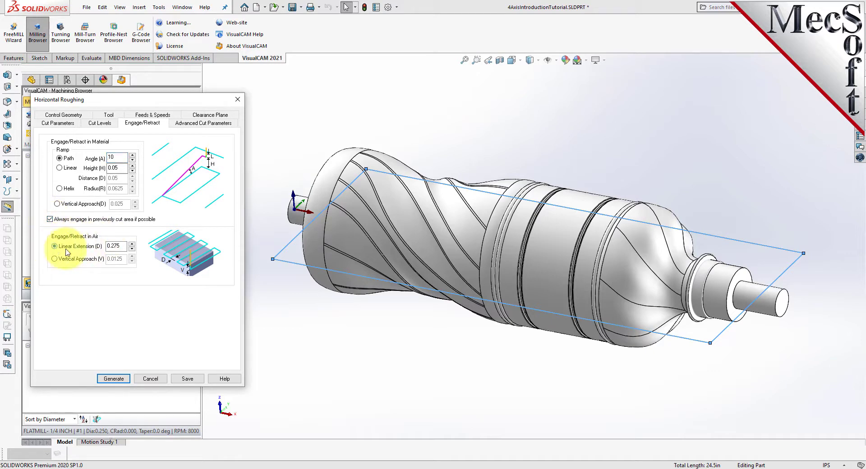
double_click(120, 246)
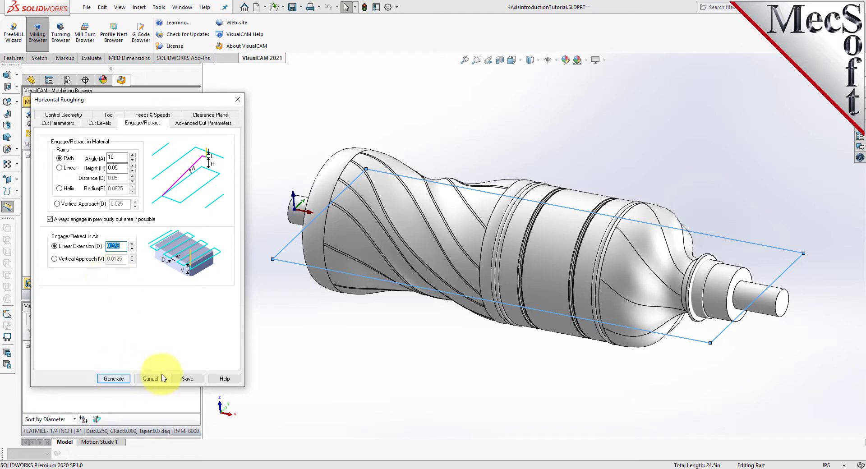
left_click(118, 378)
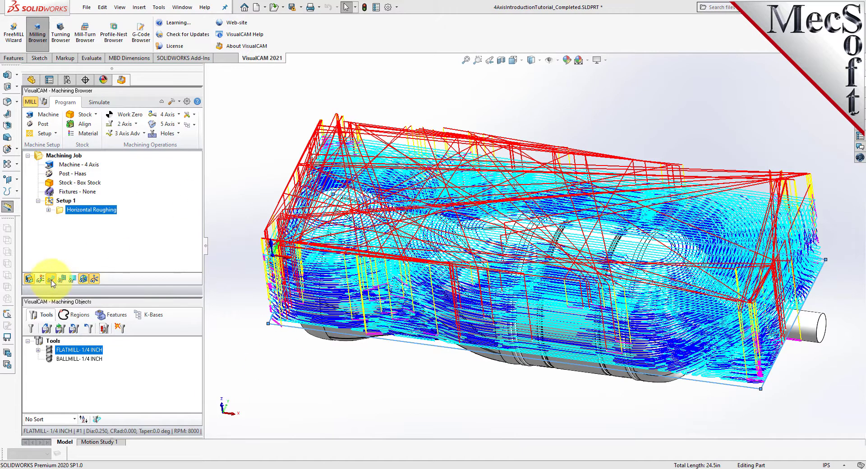
Examine the Horizontal Roughing toolpath around the part with its display toggled off and on
left_click(52, 280)
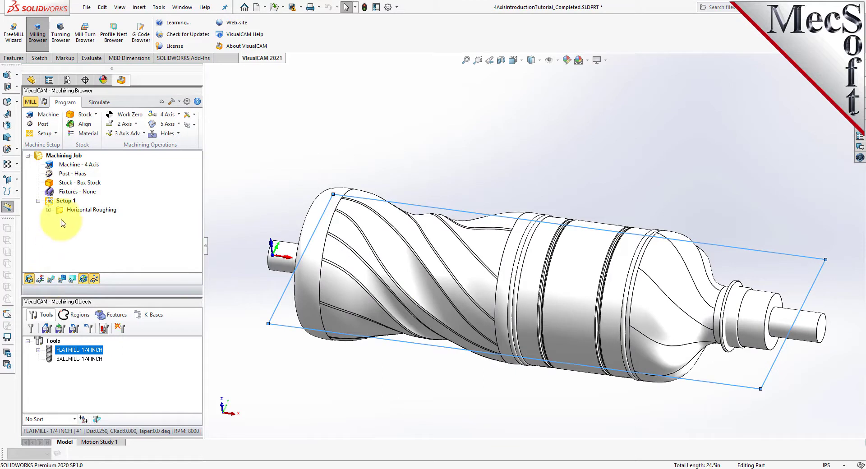
left_click(61, 211)
left_click(51, 279)
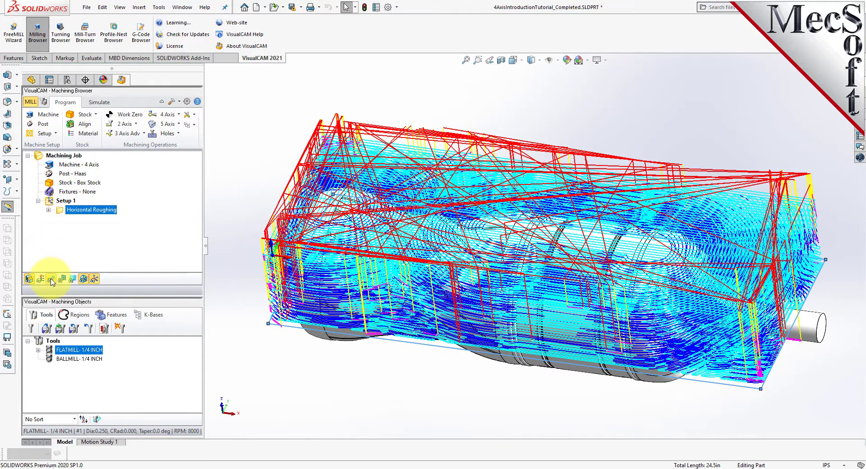
left_click(52, 280)
left_click(51, 279)
mouse_move(505, 289)
middle_mouse_down()
mouse_move(464, 288)
mouse_move(440, 251)
mouse_move(515, 275)
middle_mouse_up()
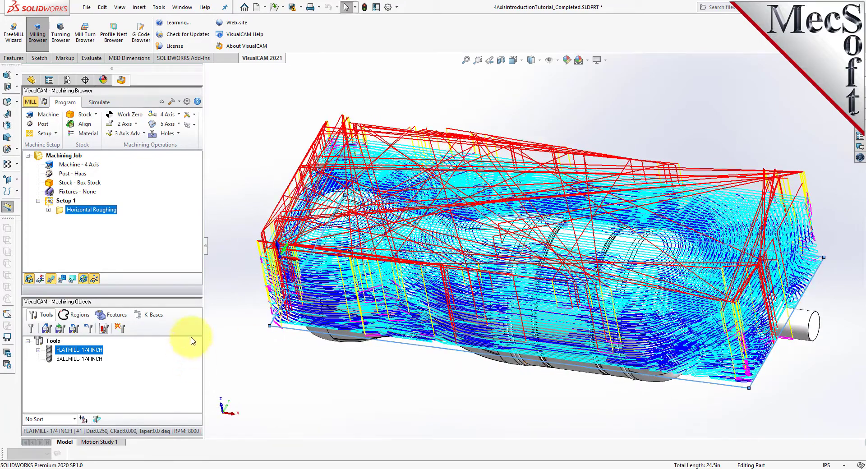
Check the simulation model, mode and accuracy settings in the simulation preferences
left_click(99, 102)
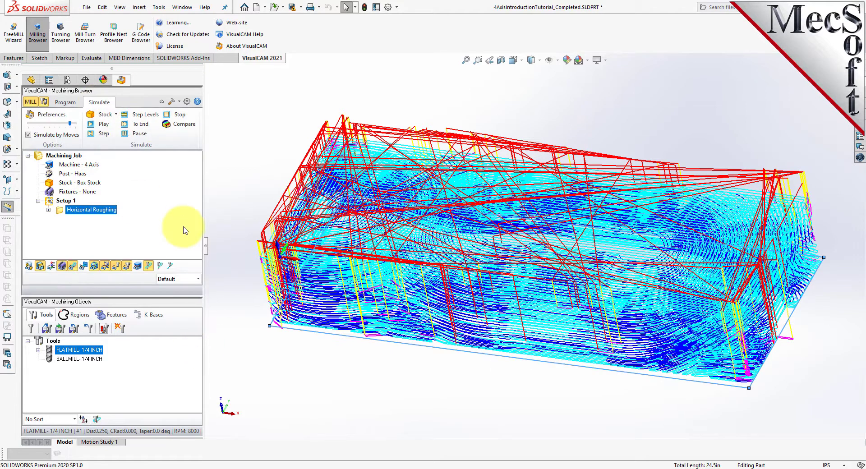
left_click(57, 115)
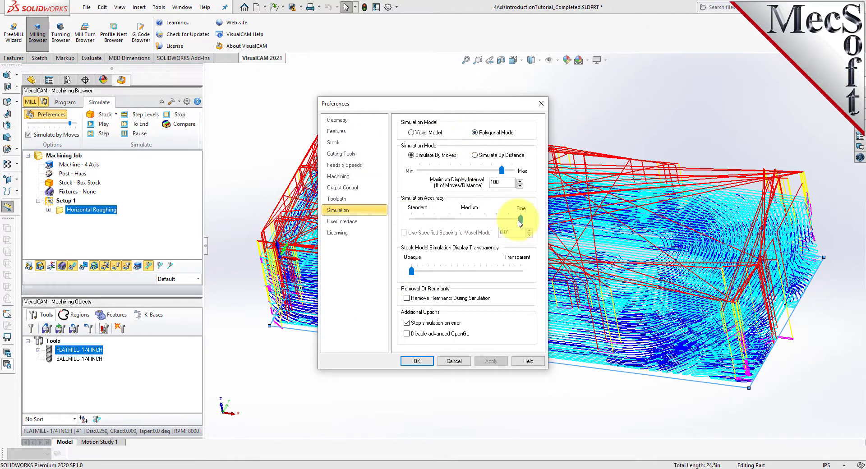
left_click(417, 362)
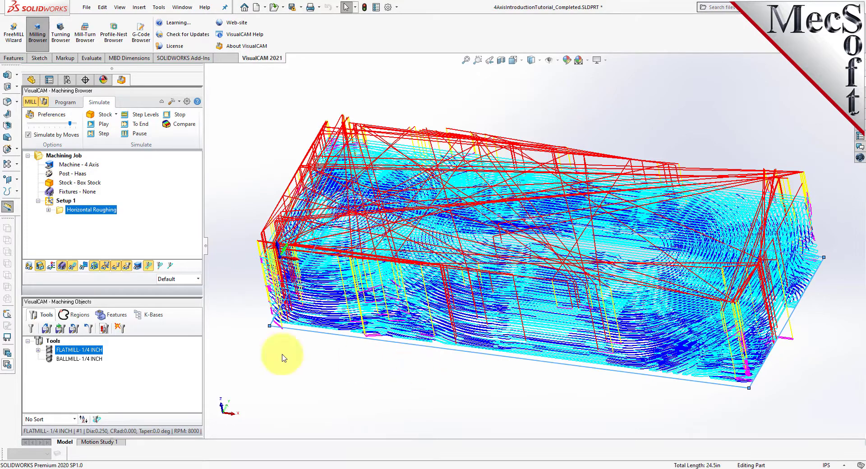
middle_click_drag(333, 351, 354, 335)
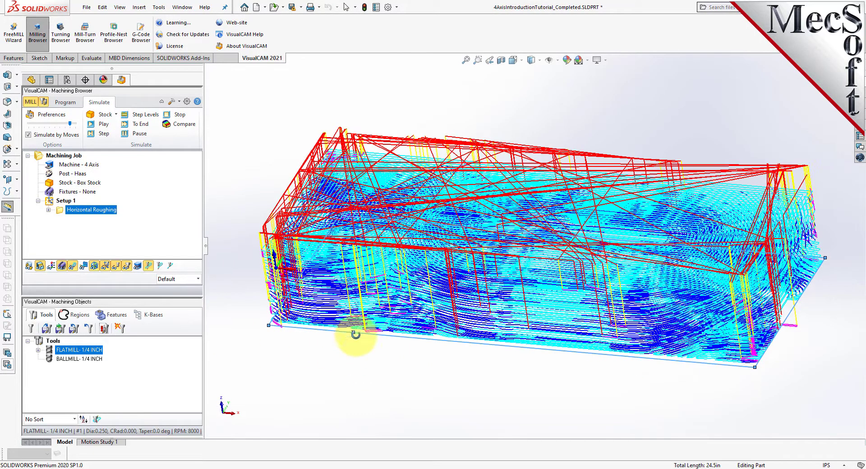
Play the Horizontal Roughing cut simulation at a slightly reduced speed with the toolpath hidden
left_click(28, 135)
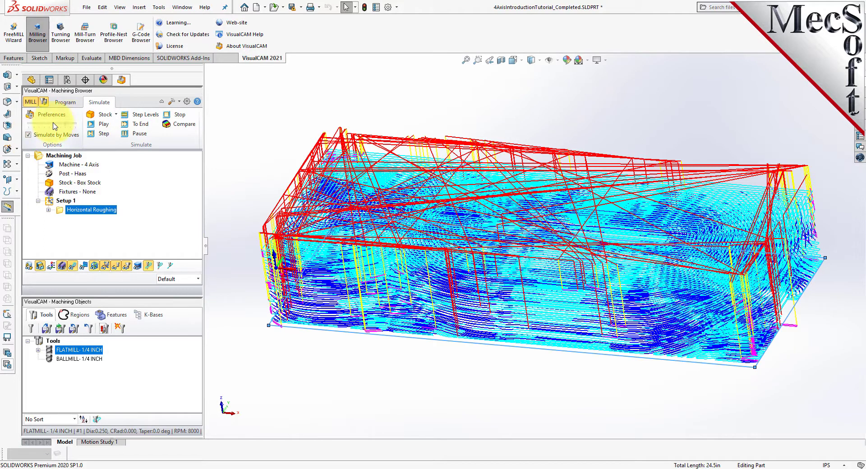
left_click_drag(27, 123, 65, 123)
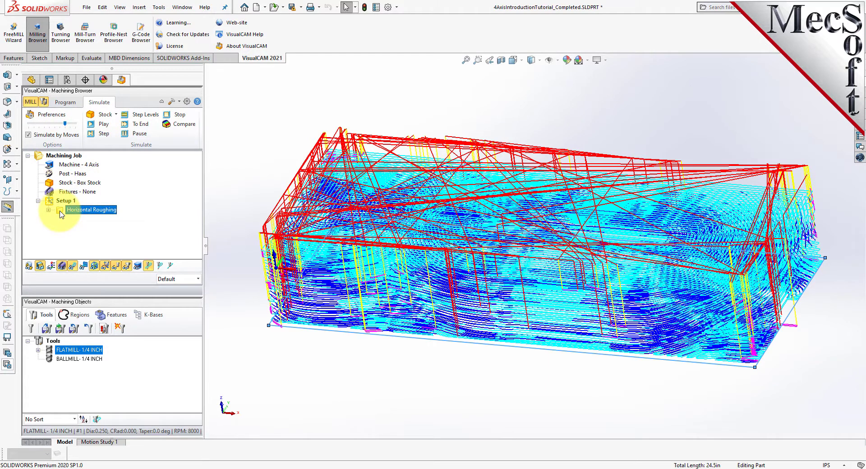
left_click(103, 124)
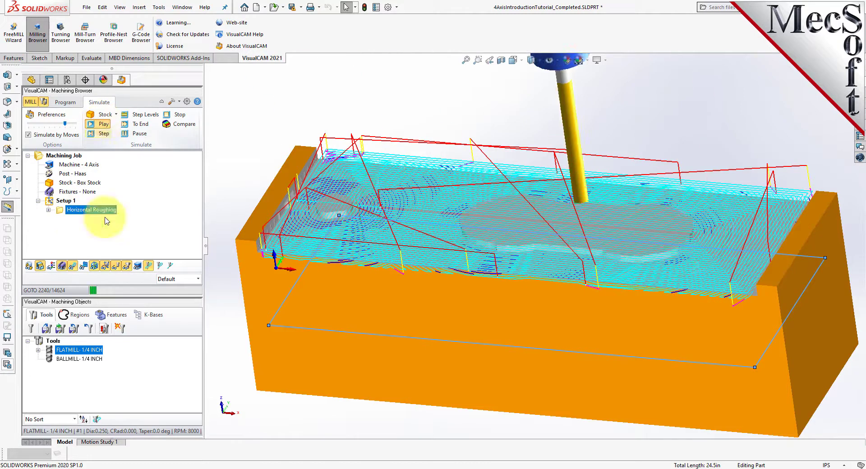
left_click(73, 266)
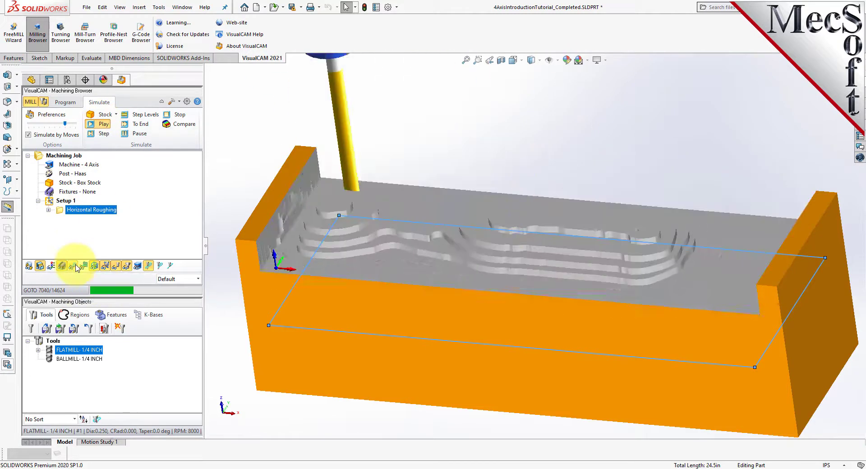
Examine the roughed stock, replay Setup 1's Horizontal Roughing simulation and run it to the end
left_click(76, 266)
left_click(76, 267)
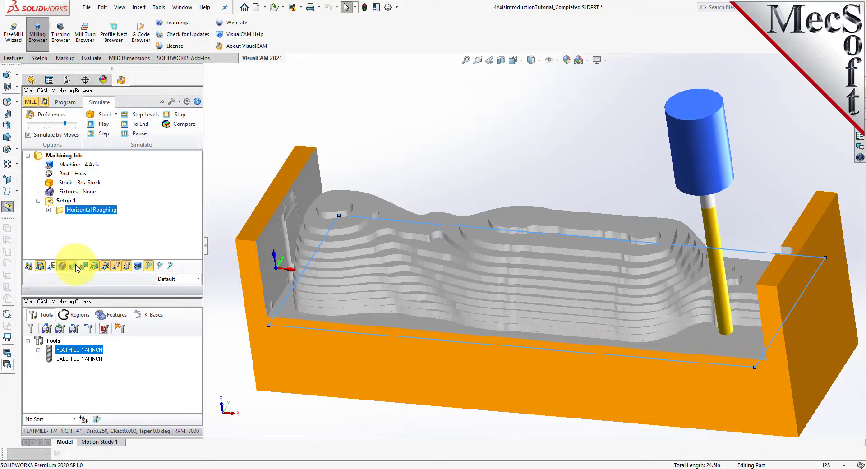
scroll(426, 137, "down", 1)
scroll(434, 194, "up", 1)
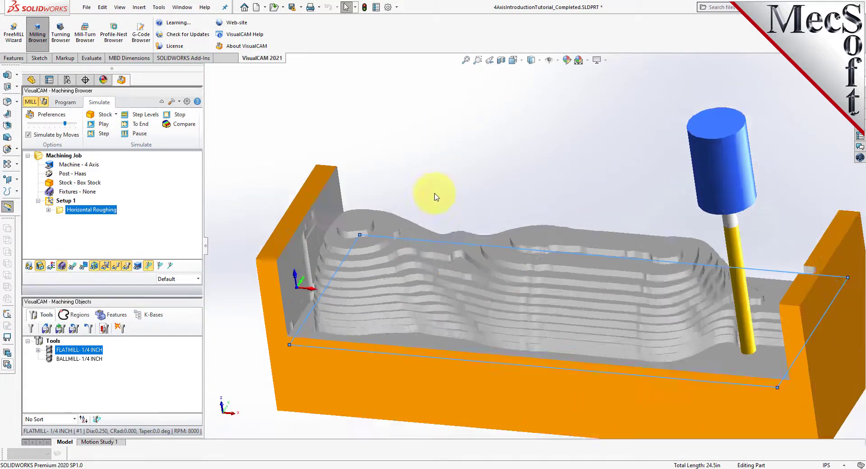
scroll(434, 194, "up", 4)
scroll(610, 291, "down", 3)
mouse_move(522, 244)
middle_mouse_down()
mouse_move(513, 261)
mouse_move(510, 367)
mouse_move(526, 270)
mouse_move(519, 240)
middle_mouse_up()
left_click(102, 124)
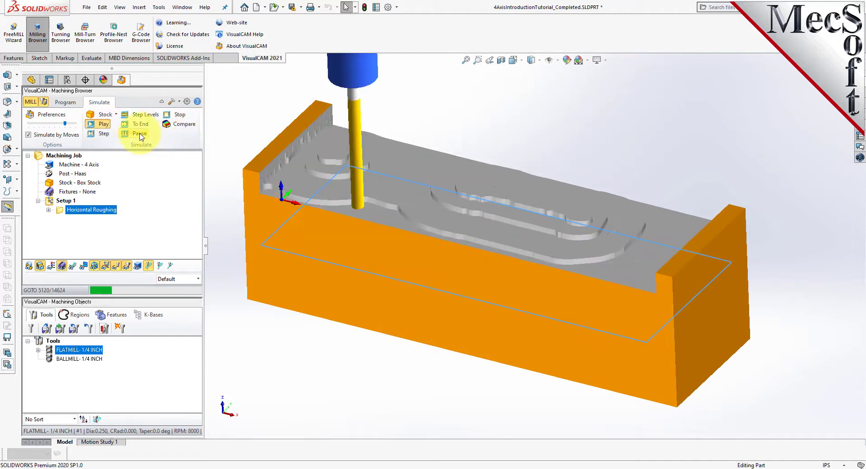
left_click(145, 125)
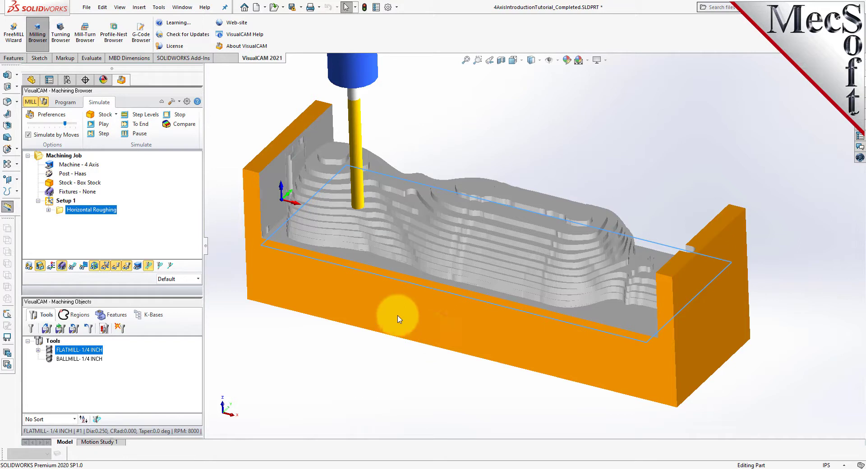
Add a Rotate Table setup with a table rotation angle of 180 and hide the extra coordinate triad at the part's end
left_click(68, 101)
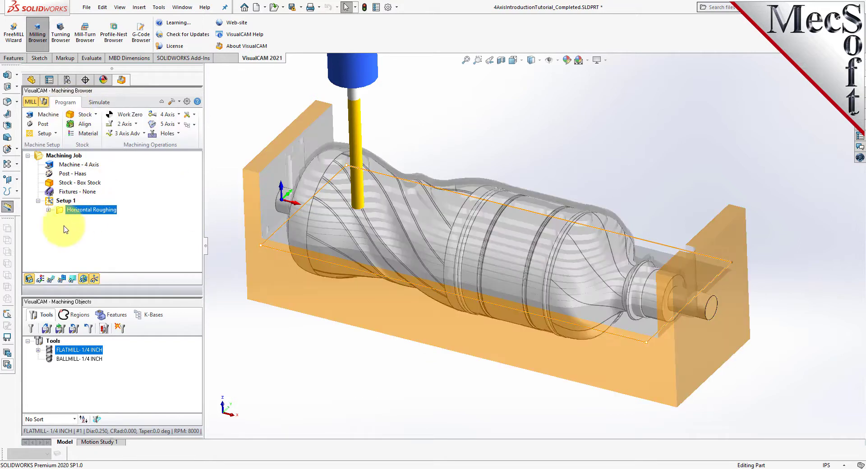
left_click(51, 134)
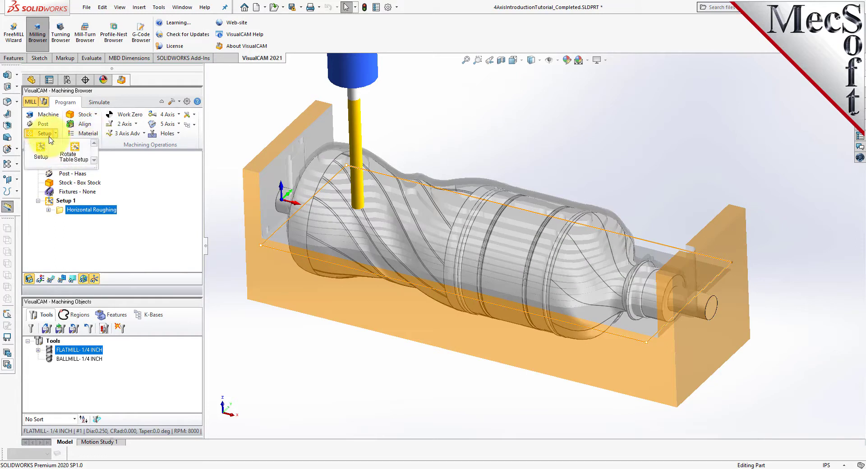
left_click(83, 162)
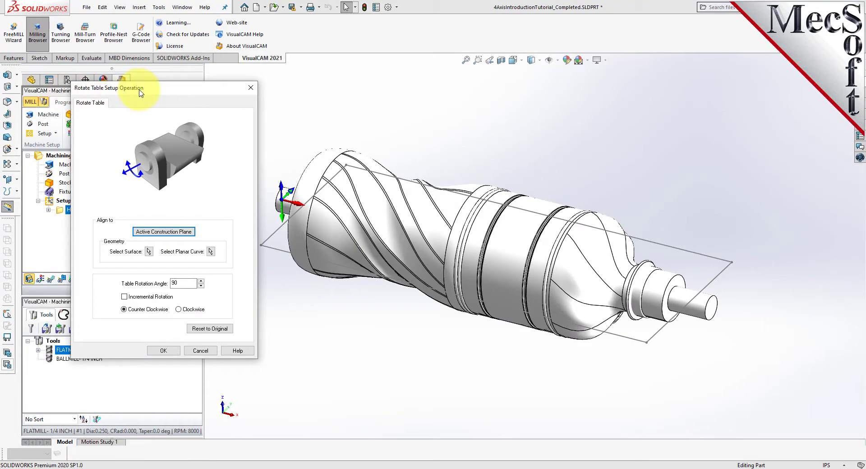
double_click(177, 283)
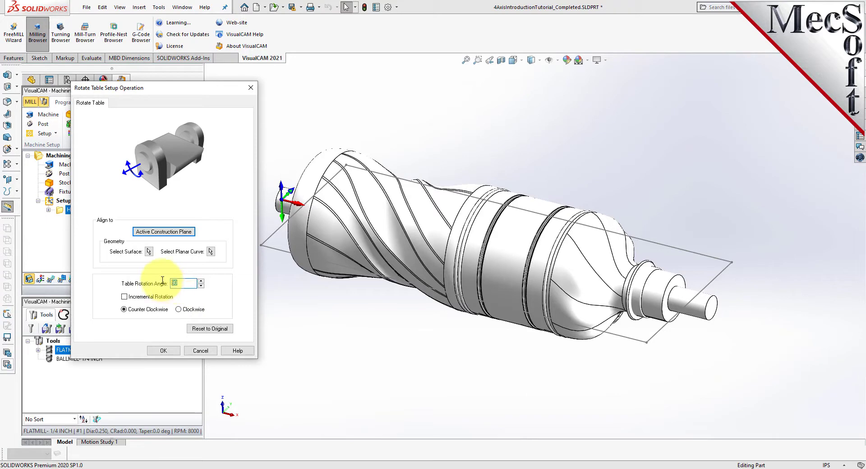
type("180")
left_click(170, 352)
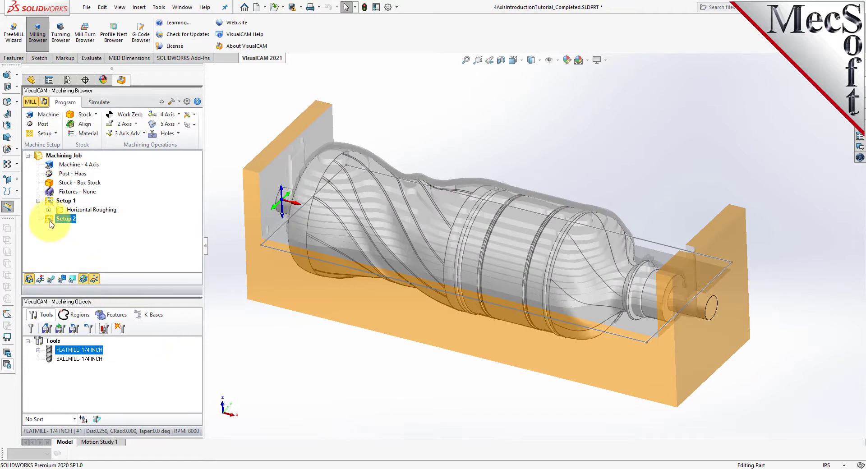
left_click(83, 280)
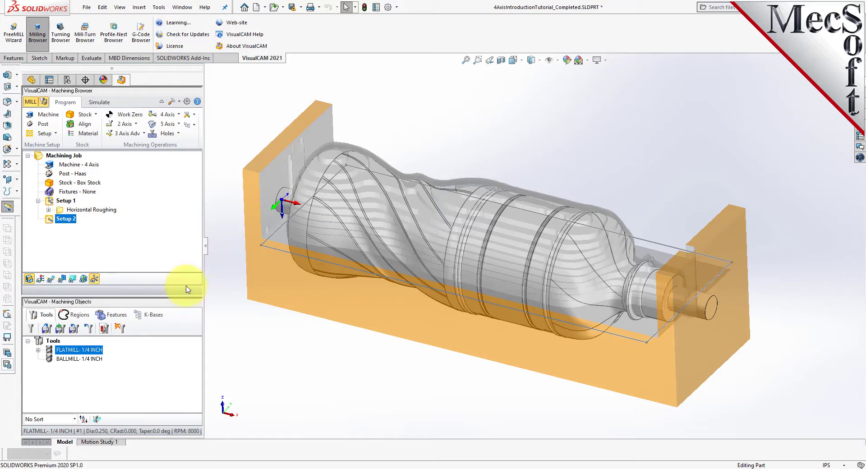
Copy the Horizontal Roughing operation from Setup 1 into Setup 2 and expand Setup 2
left_click(110, 215)
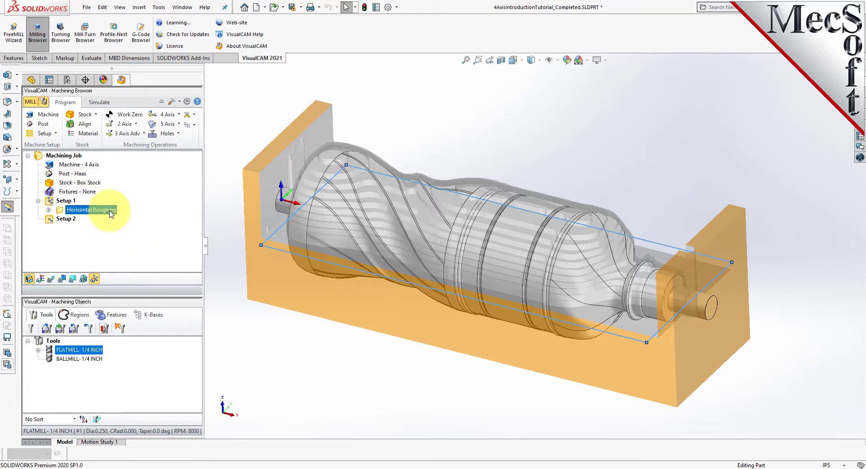
right_click(111, 213)
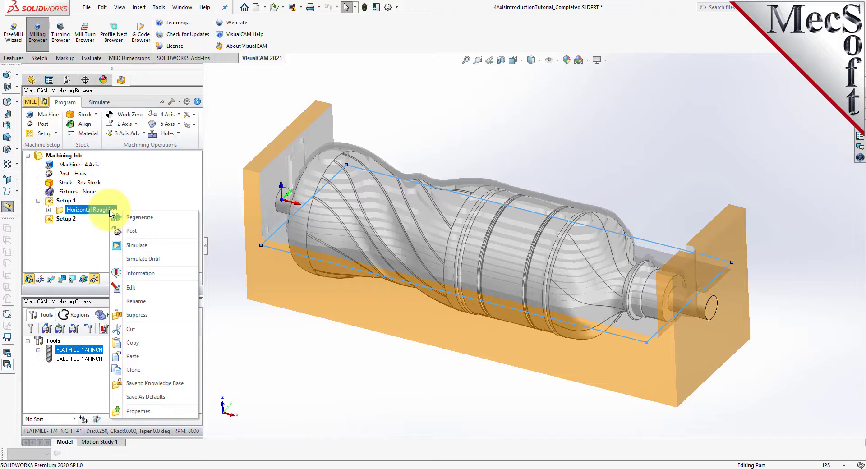
left_click(146, 343)
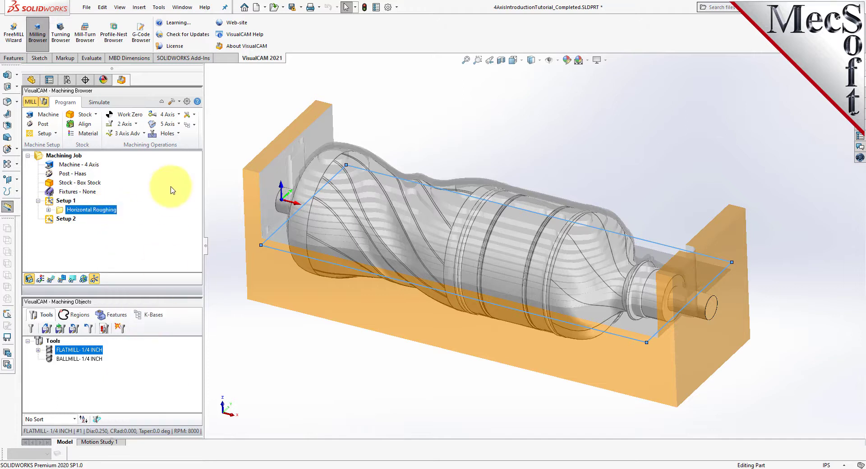
left_click(51, 222)
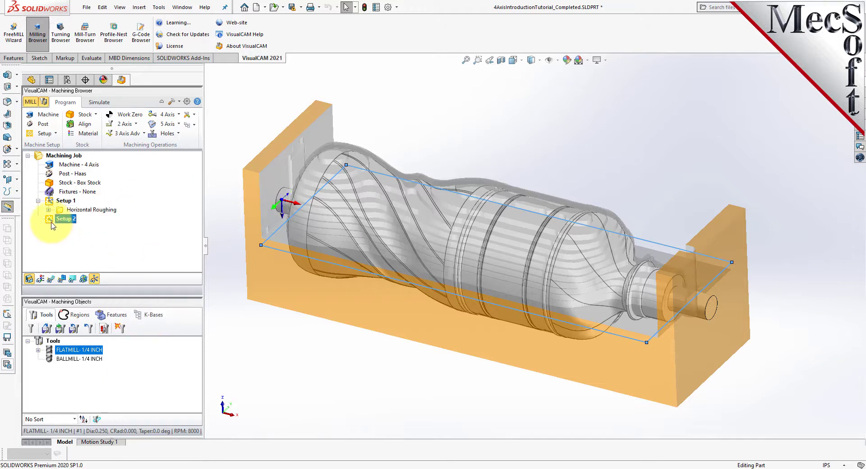
right_click(71, 221)
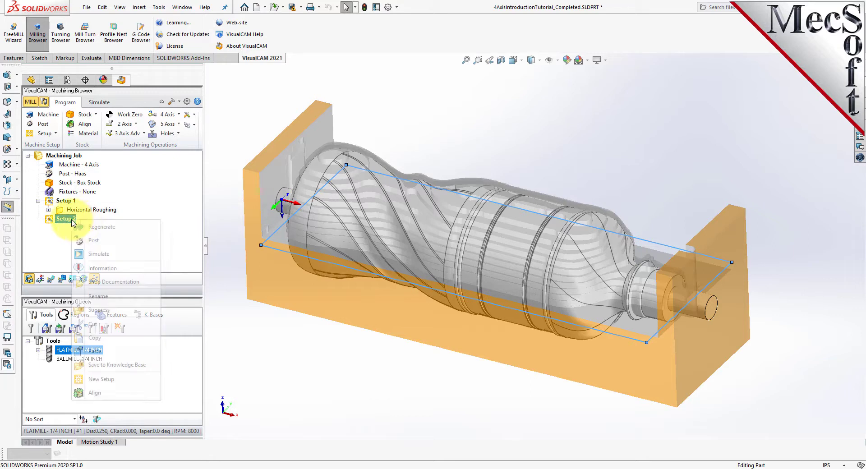
left_click(115, 351)
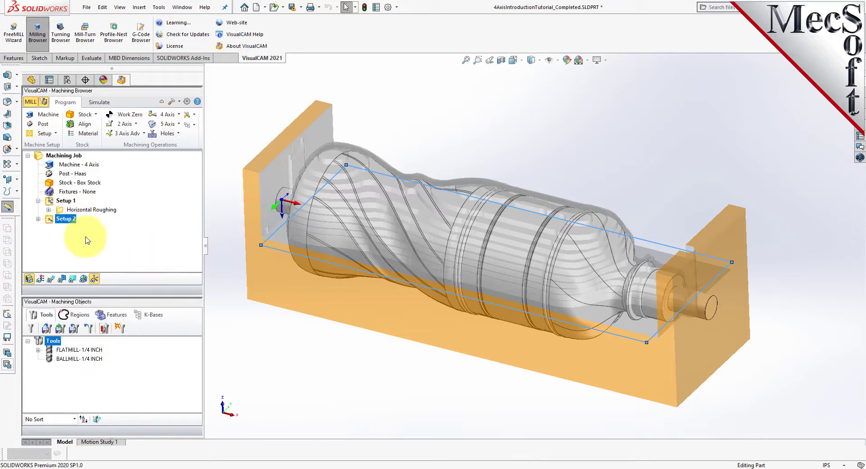
left_click(38, 219)
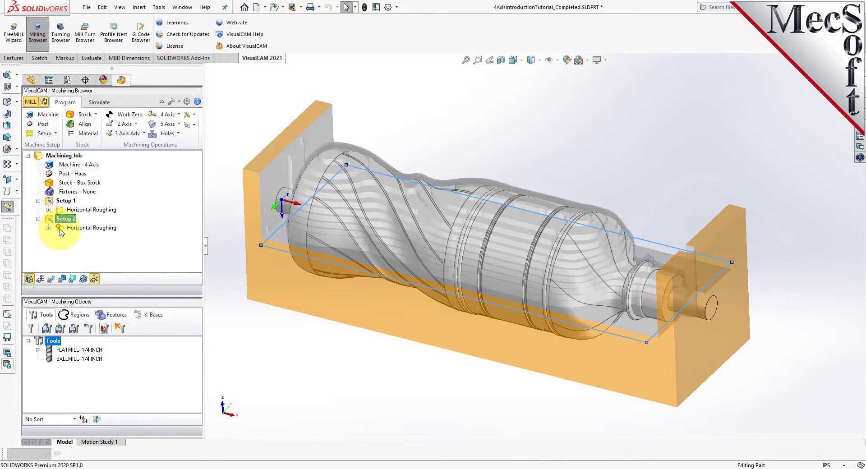
Regenerate the toolpath of the copied Horizontal Roughing operation in Setup 2
left_click(61, 229)
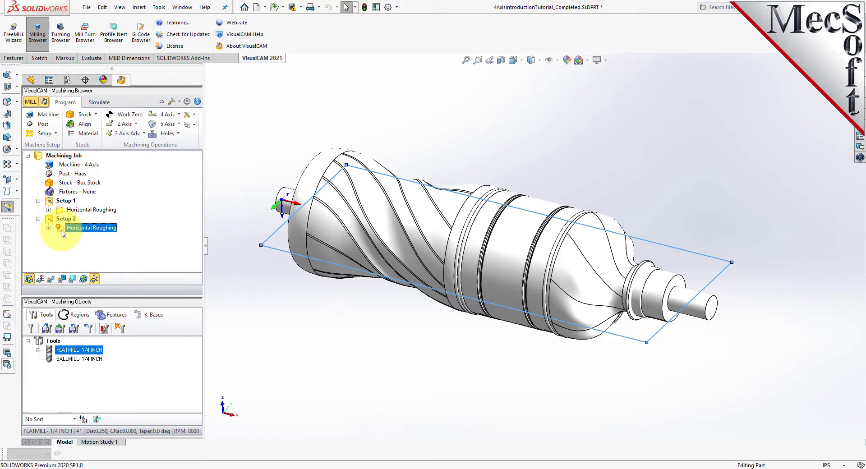
right_click(115, 230)
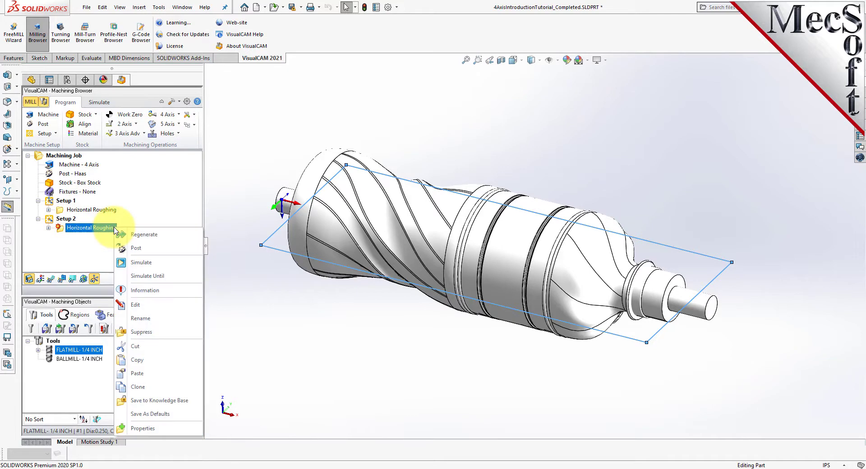
left_click(168, 234)
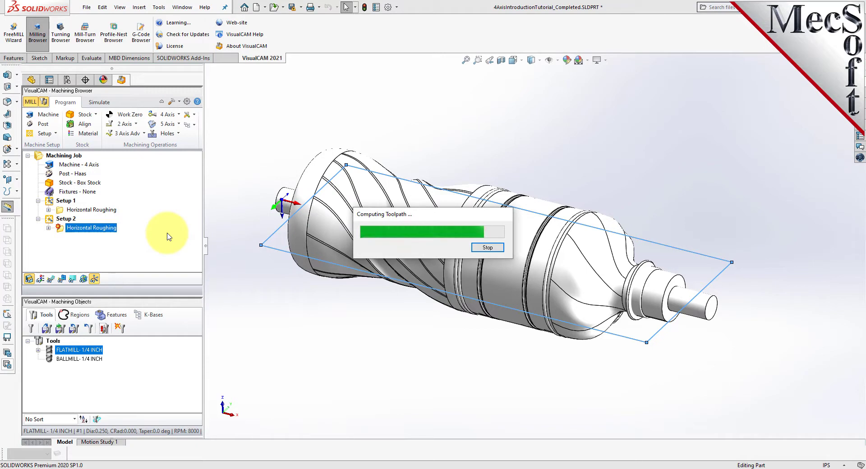
Simulate Setup 2's Horizontal Roughing and examine the cut stock from below and from above
left_click(99, 103)
left_click(104, 124)
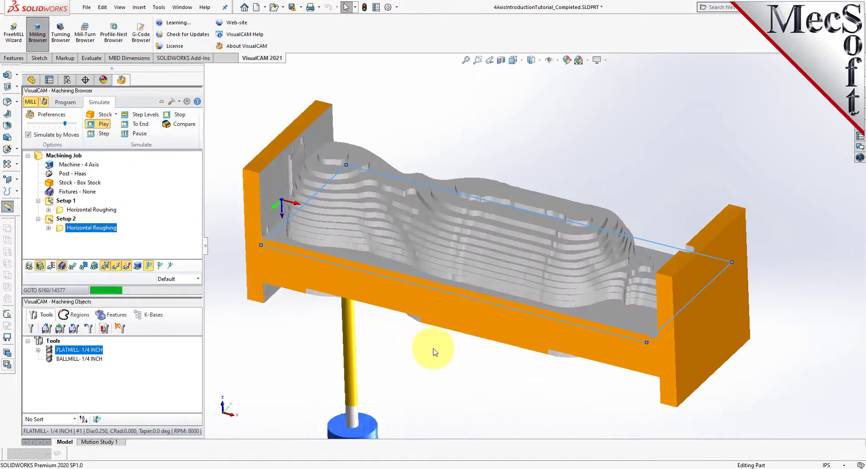
middle_click_drag(500, 323, 521, 218)
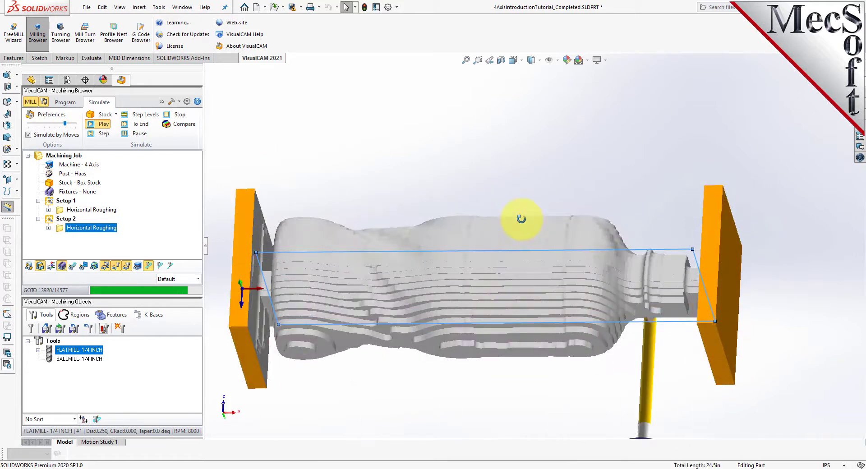
middle_click_drag(588, 224, 572, 348)
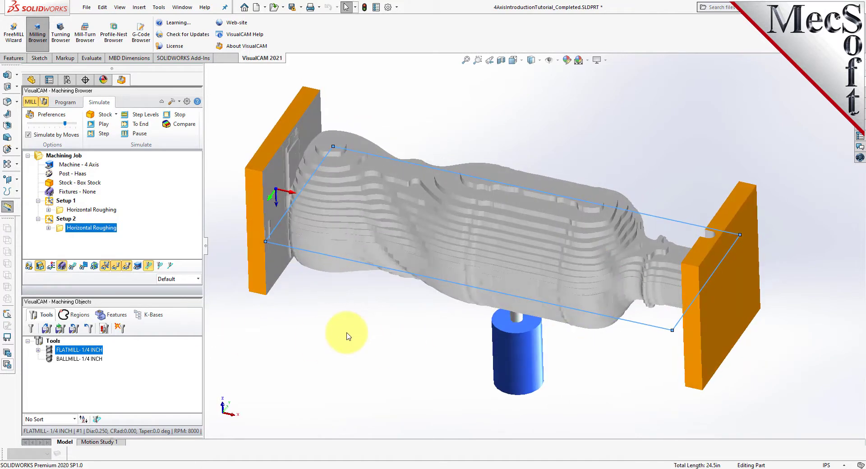
middle_click_drag(384, 329, 361, 352)
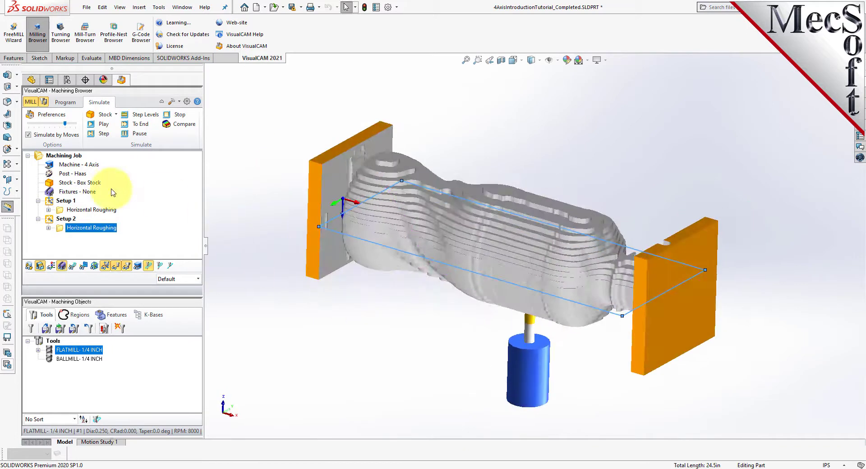
Add another Rotate Table setup after Setup 2 with a table rotation angle of 0, and enlarge the job tree area
left_click(65, 102)
left_click(44, 133)
left_click(72, 154)
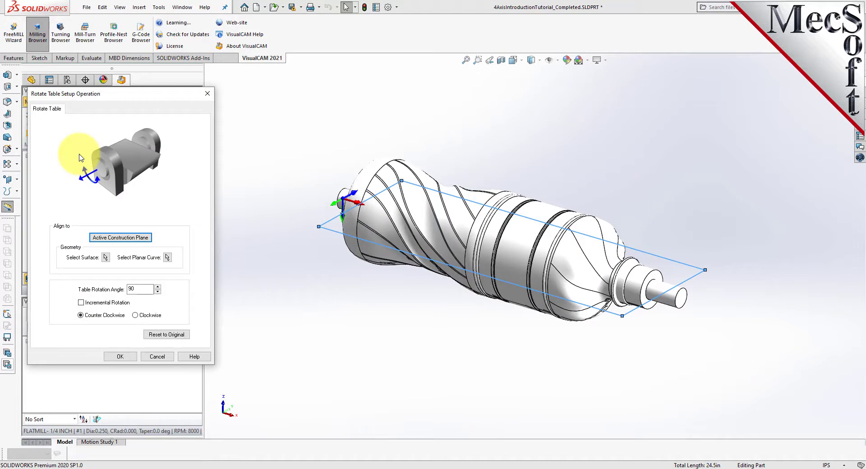
left_click_drag(111, 94, 174, 99)
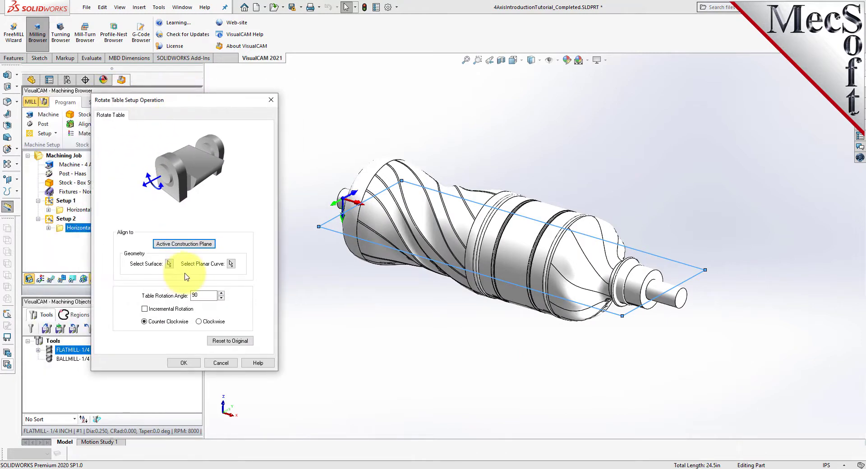
double_click(201, 296)
type("0")
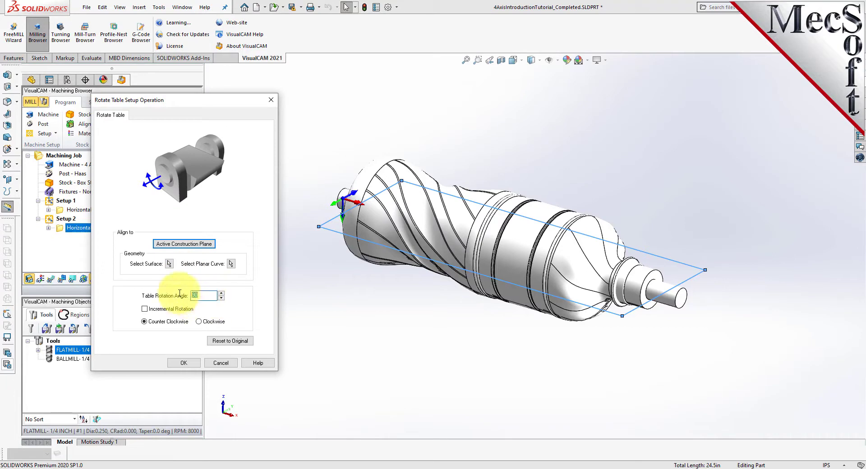
left_click(183, 362)
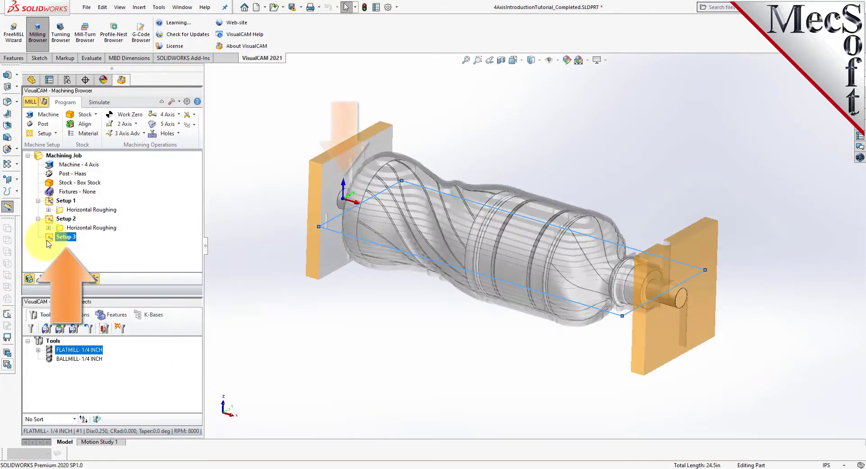
left_click_drag(93, 295, 88, 320)
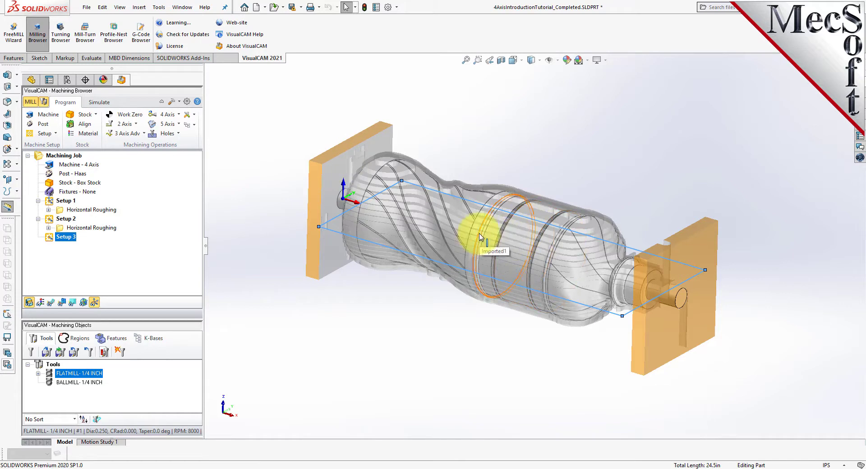
In a 4 Axis Parallel Finishing operation for Setup 3, remove all machining regions and choose the BALLMILL- 1/4 INCH tool
scroll(481, 237, "down", 2)
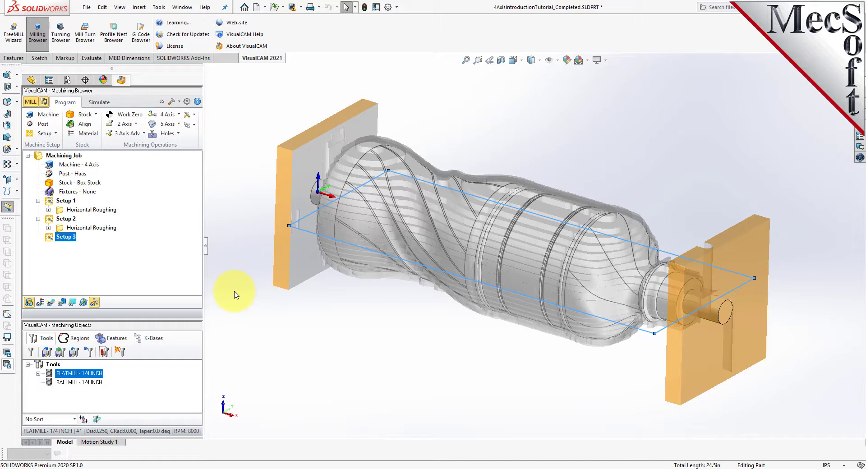
left_click(173, 116)
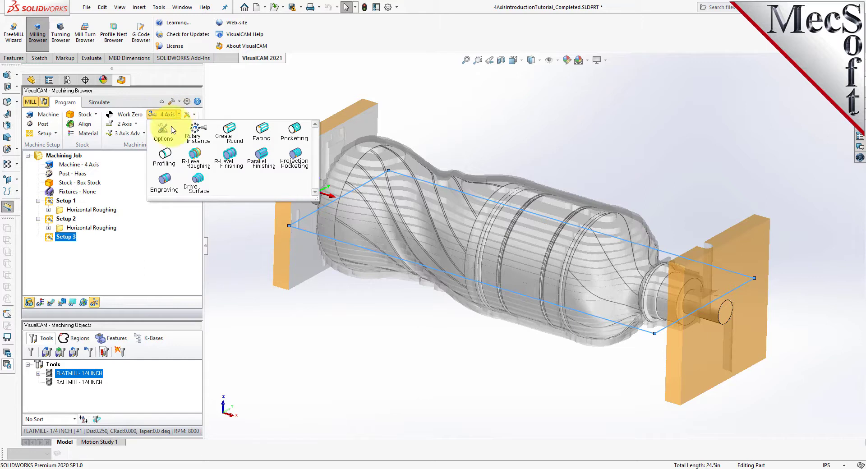
left_click(269, 166)
left_click_drag(143, 94, 178, 92)
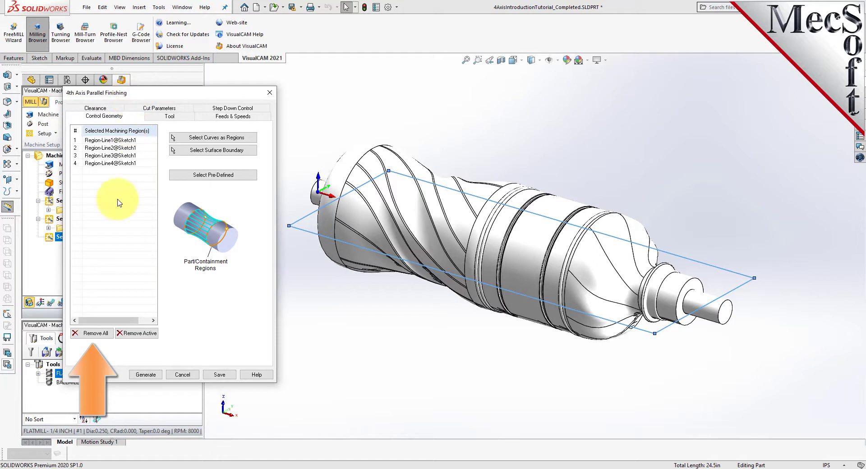
left_click(107, 336)
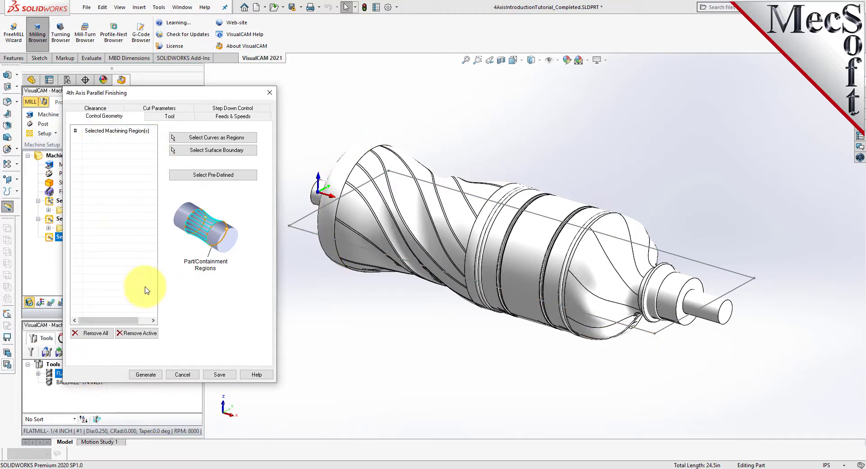
left_click(170, 116)
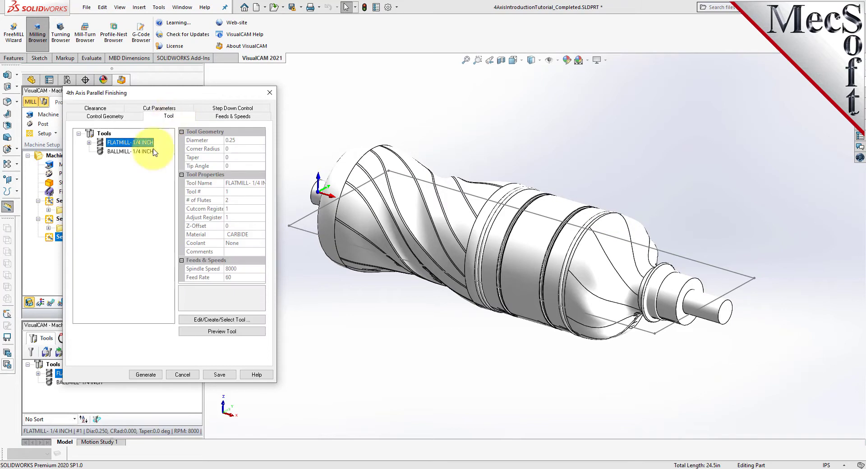
left_click(112, 152)
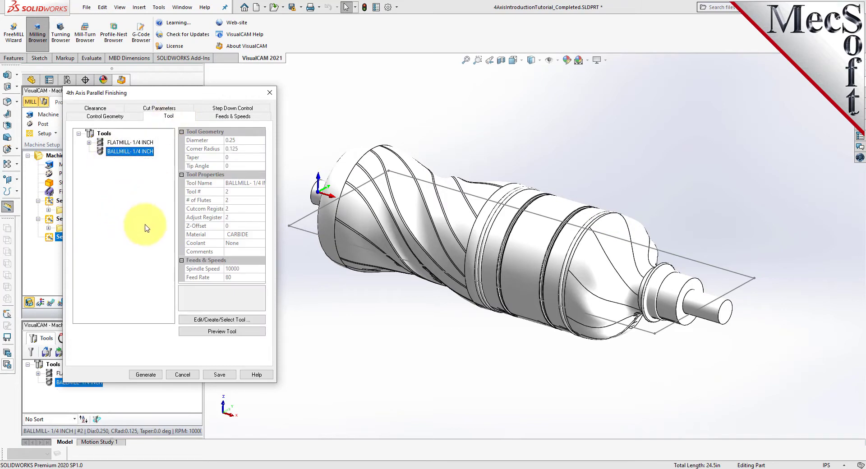
Load the finishing operation's feeds and speeds from the tool and review its clearance cylinder around the part
left_click_drag(159, 95, 165, 89)
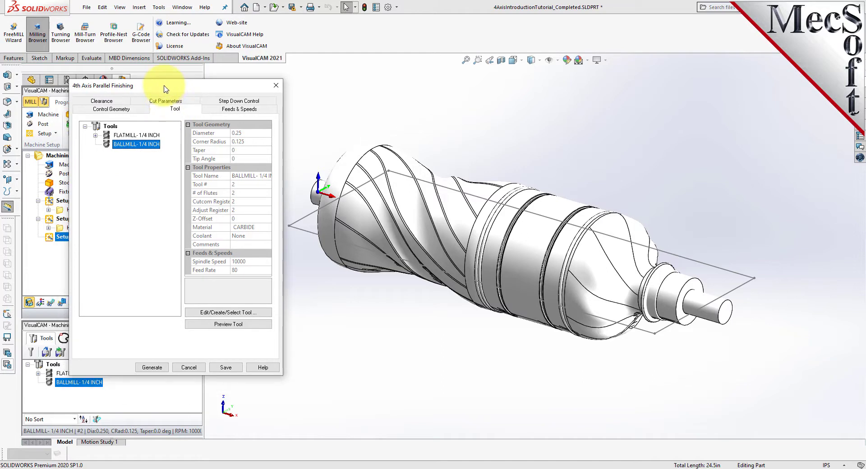
left_click(238, 109)
left_click(106, 332)
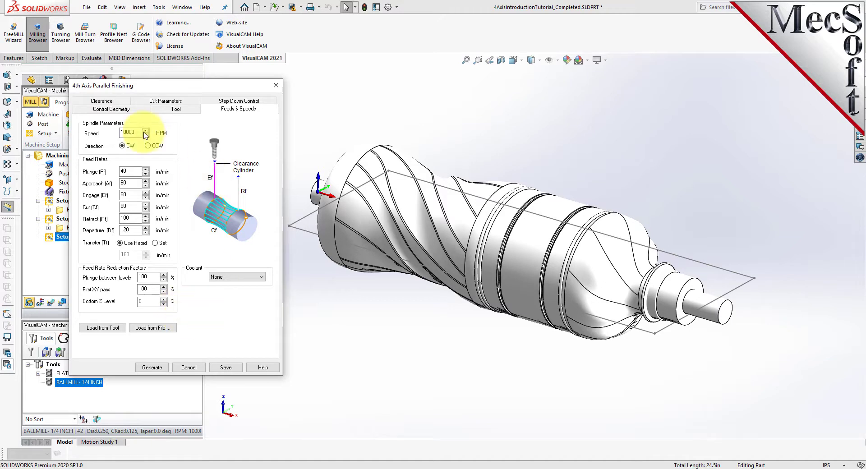
left_click(102, 101)
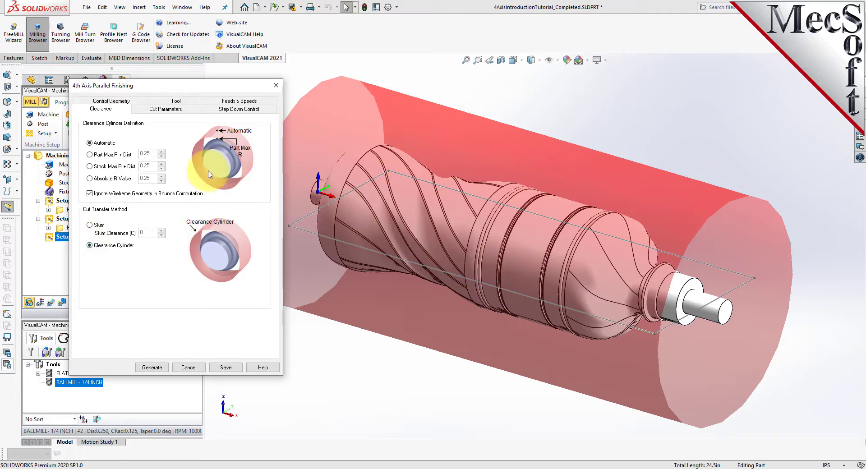
mouse_move(589, 279)
middle_mouse_down()
mouse_move(527, 243)
mouse_move(566, 252)
mouse_move(601, 276)
middle_mouse_up()
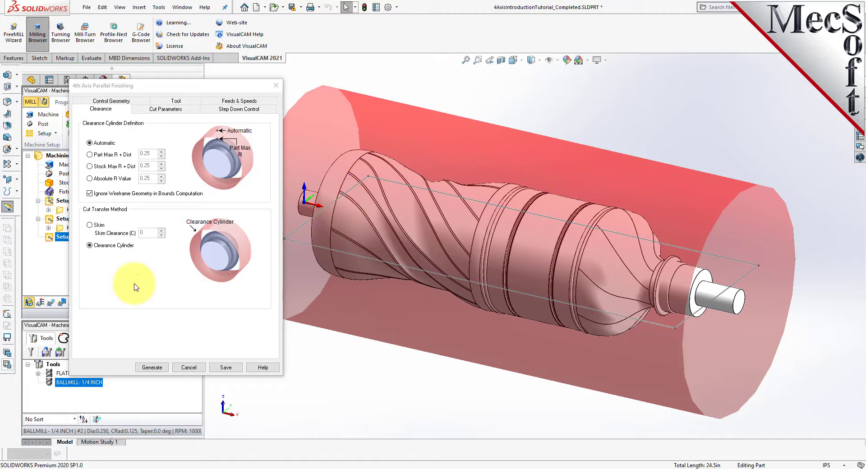
Set the finishing operation's cut axial containment to a low value of 0.5 and a high value of 9.25
left_click(172, 108)
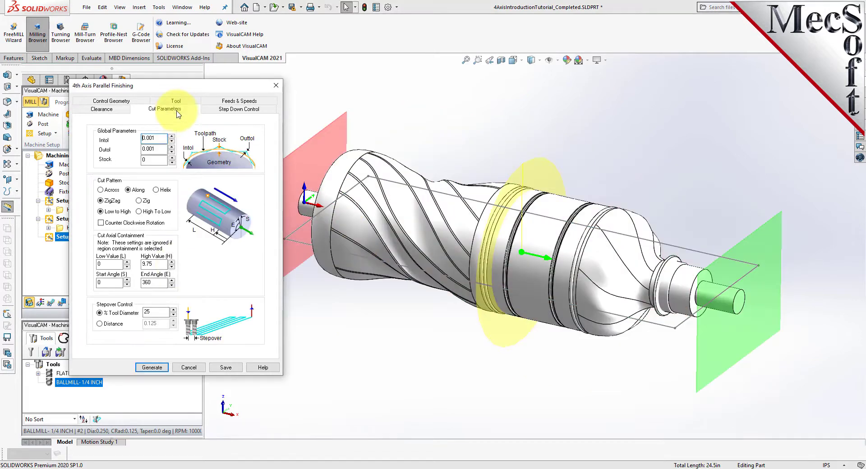
left_click_drag(197, 88, 164, 96)
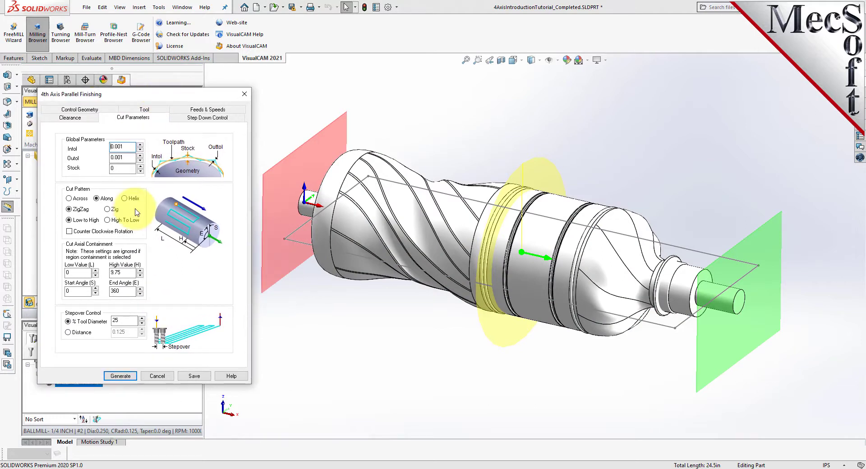
double_click(119, 147)
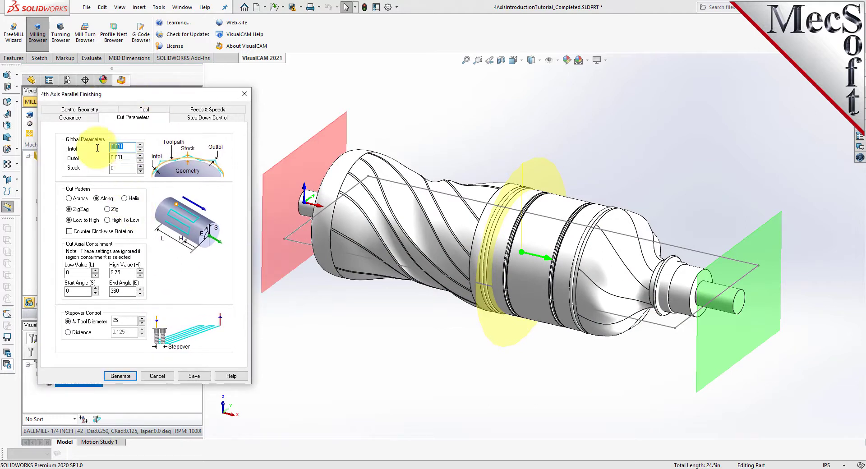
double_click(128, 158)
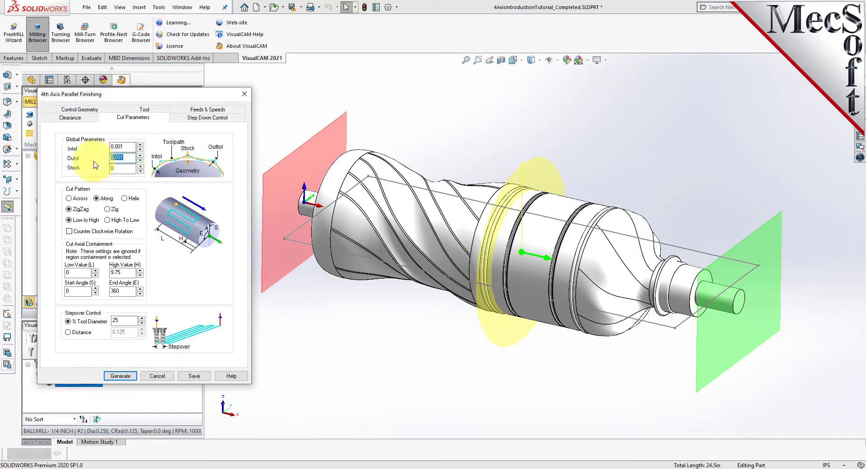
key("Tab")
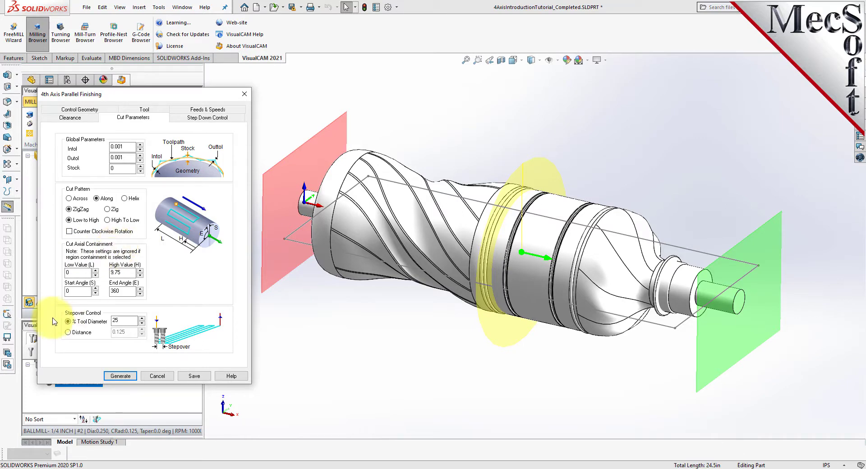
left_click_drag(82, 273, 53, 270)
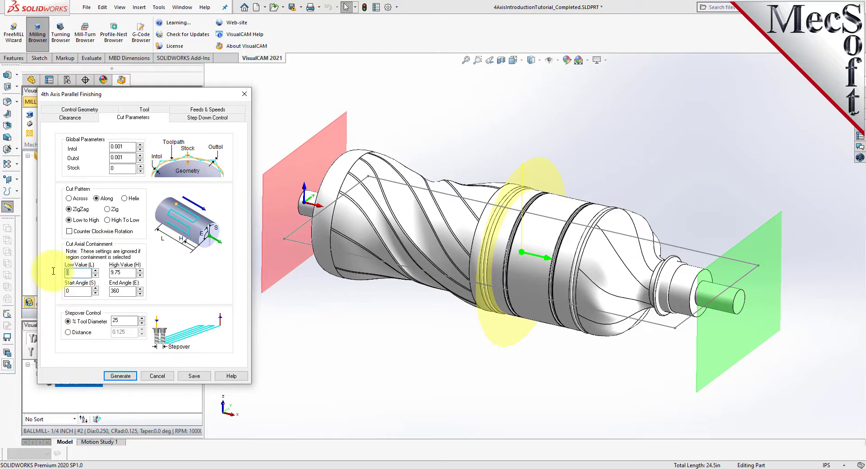
type("0.5")
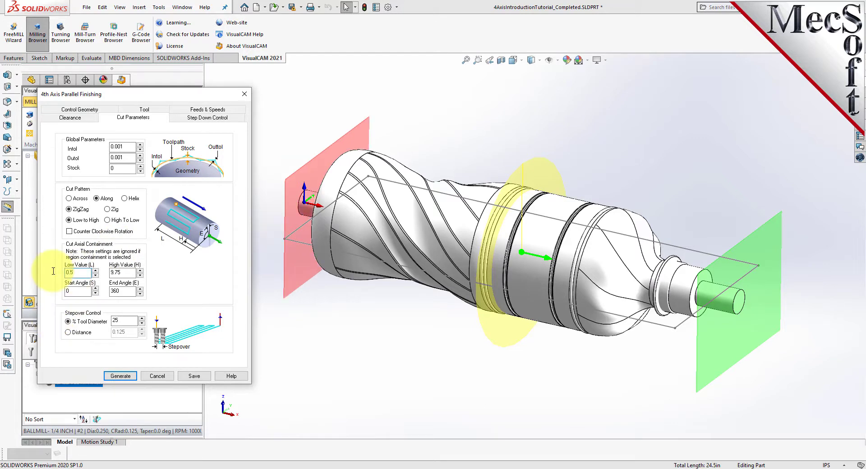
key("Tab")
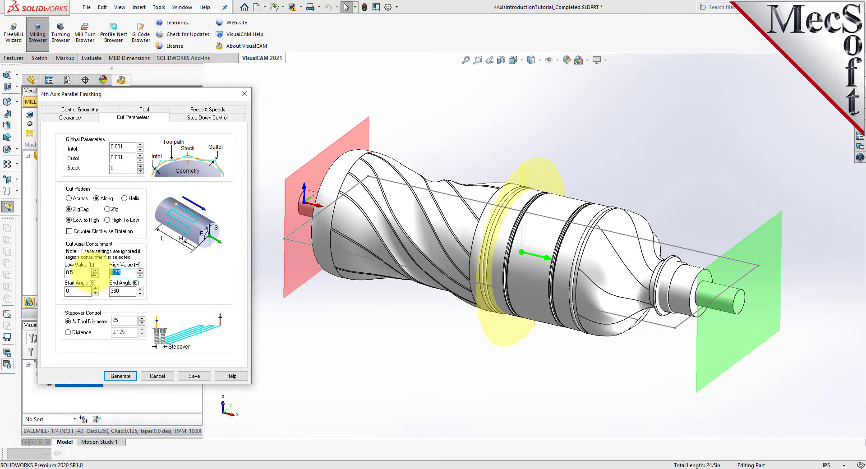
type("9.25")
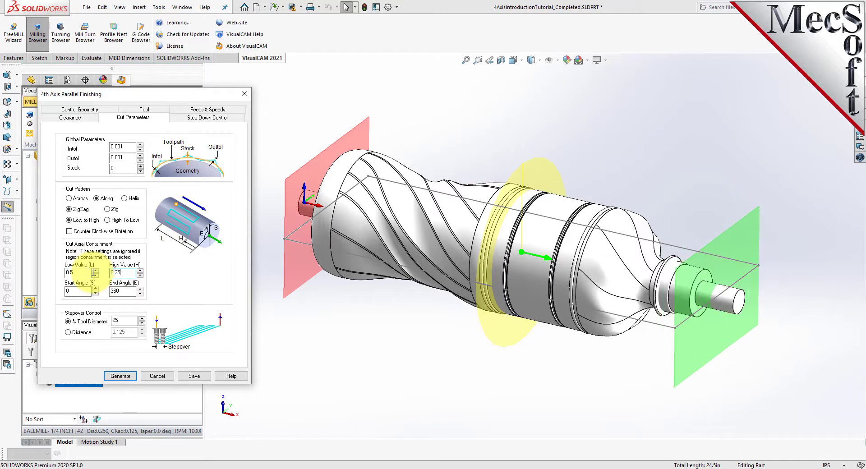
middle_click_drag(309, 300, 354, 299)
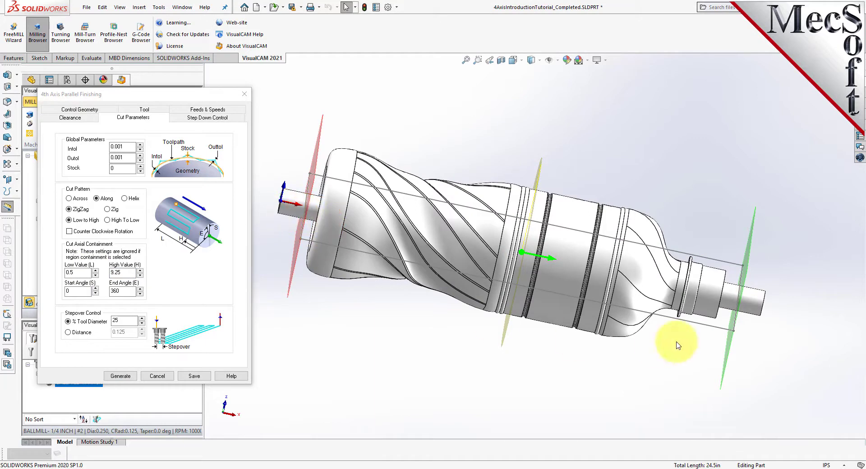
middle_click_drag(603, 344, 576, 346)
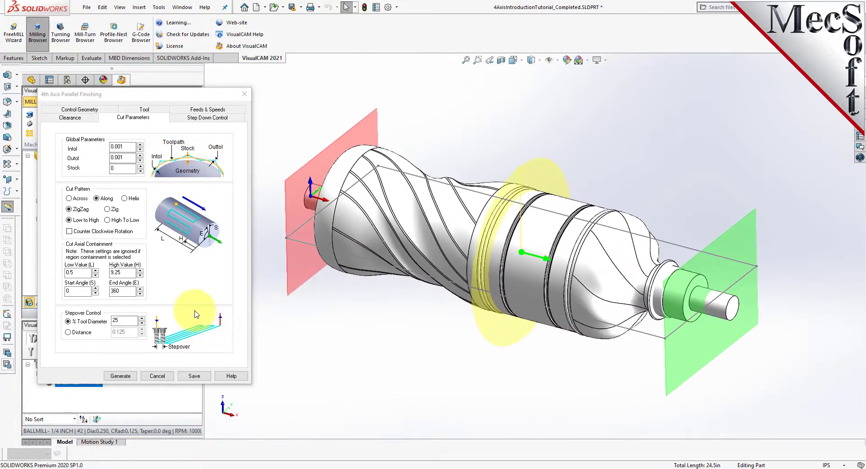
Set the stepover to 15% of the tool diameter and generate the 4th Axis Parallel Finishing toolpath
left_click(66, 291)
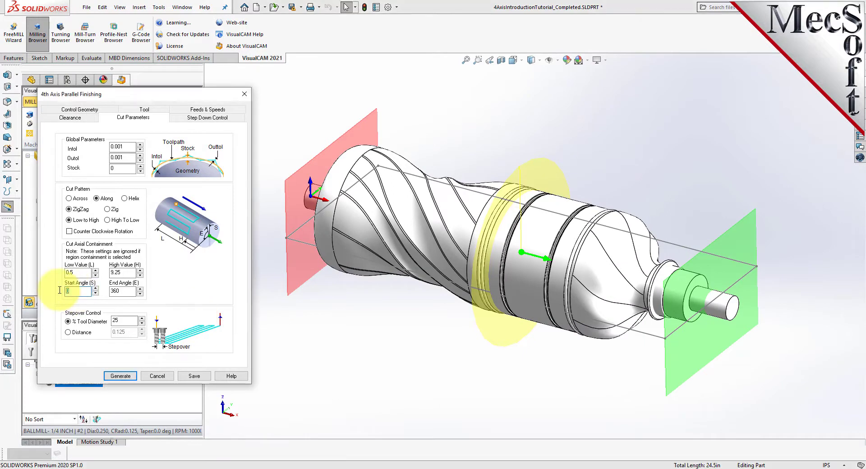
key("Tab")
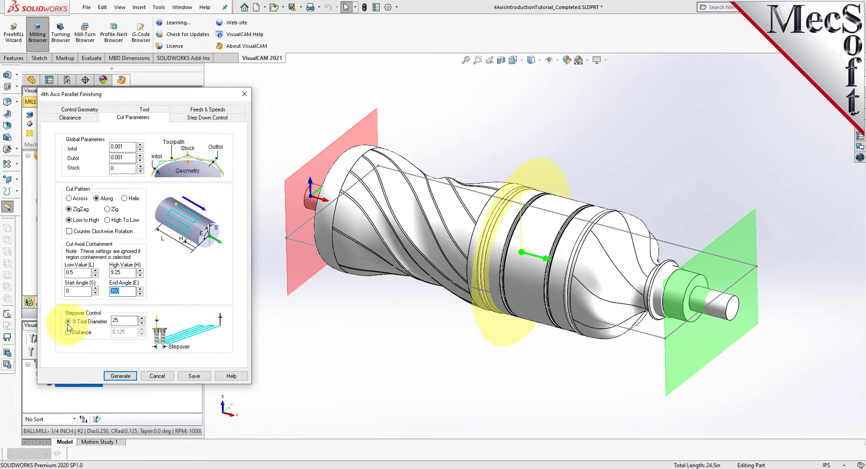
key("Tab")
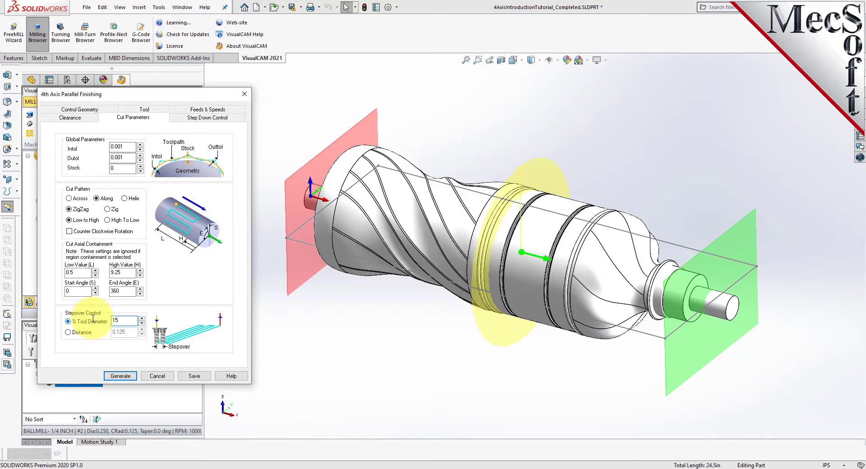
type("15")
left_click(121, 375)
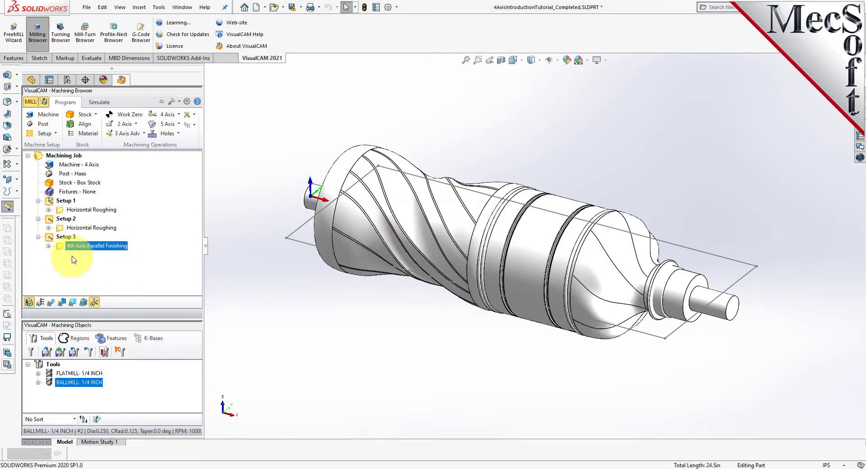
Simulate Setup 3's 4th Axis Parallel Finishing and examine the finished surface of the bottle up close
left_click(98, 102)
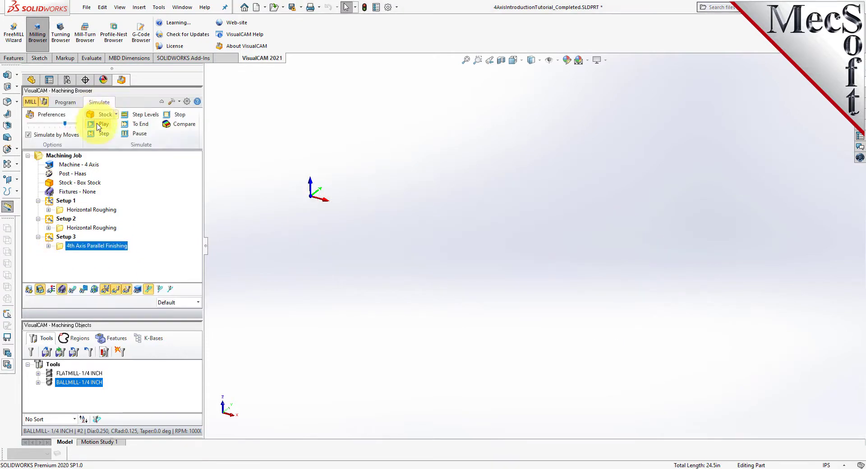
left_click(105, 125)
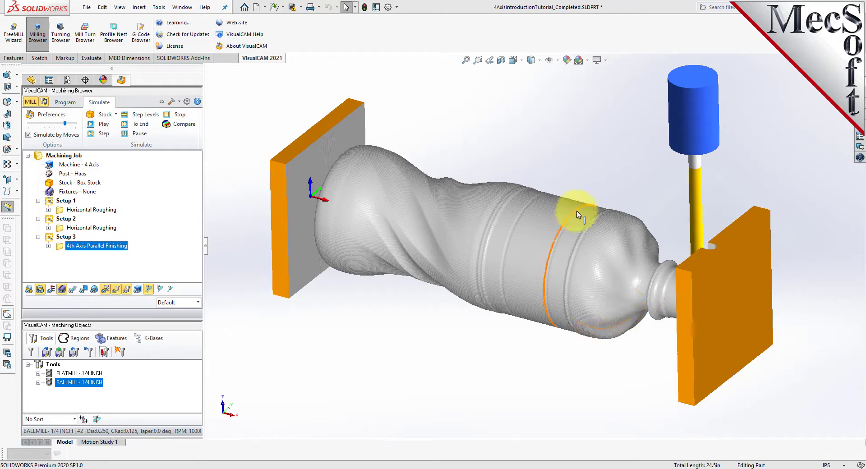
scroll(613, 273, "down", 5)
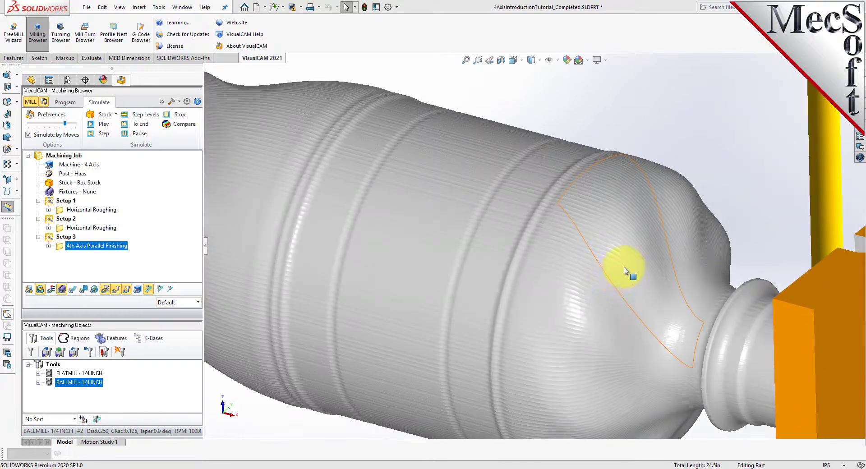
scroll(618, 266, "up", 5)
middle_click_drag(645, 266, 592, 284)
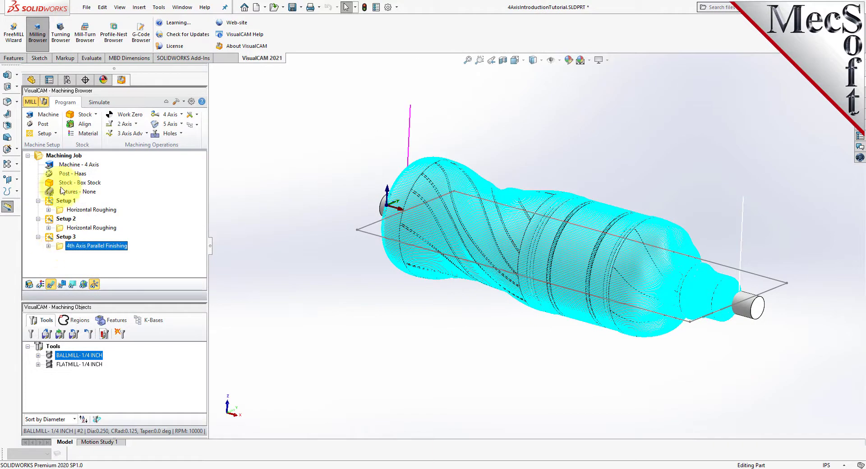
Post the whole machining job as 4AxisIntroductionTutorial.nc with the Haas post, then look over the G-code and close it
left_click(38, 157)
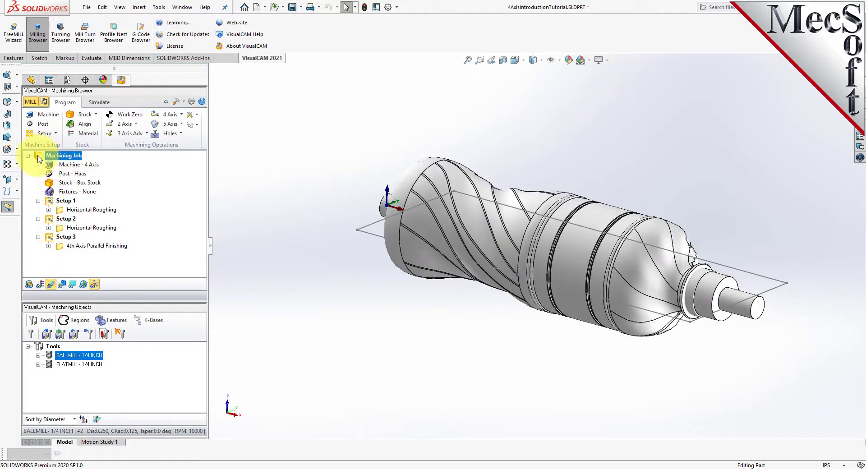
right_click(78, 159)
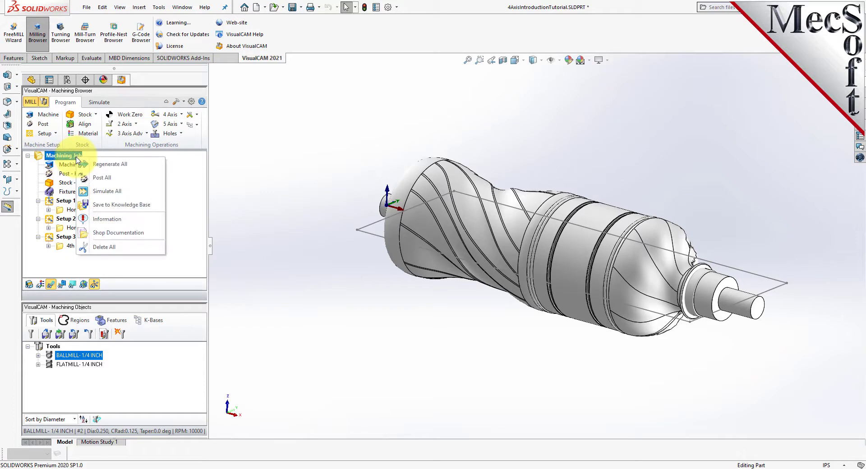
left_click(133, 178)
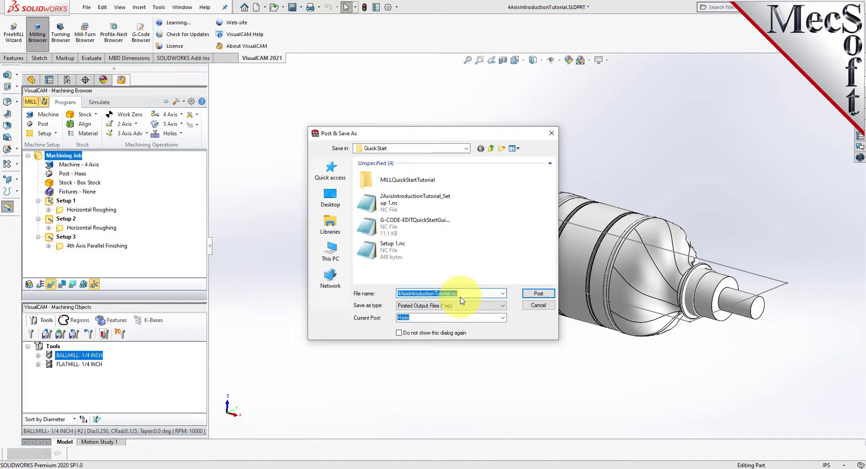
left_click(538, 294)
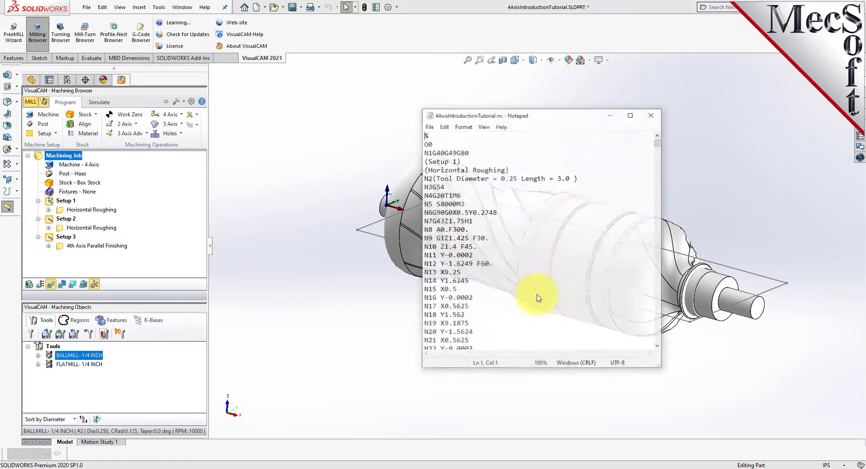
mouse_move(658, 142)
left_mouse_down()
mouse_move(657, 338)
mouse_move(648, 310)
mouse_move(655, 137)
left_mouse_up()
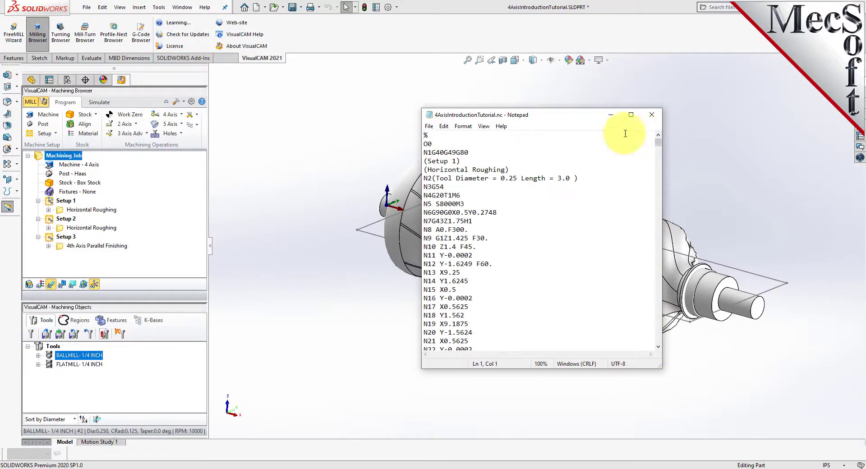
left_click(651, 115)
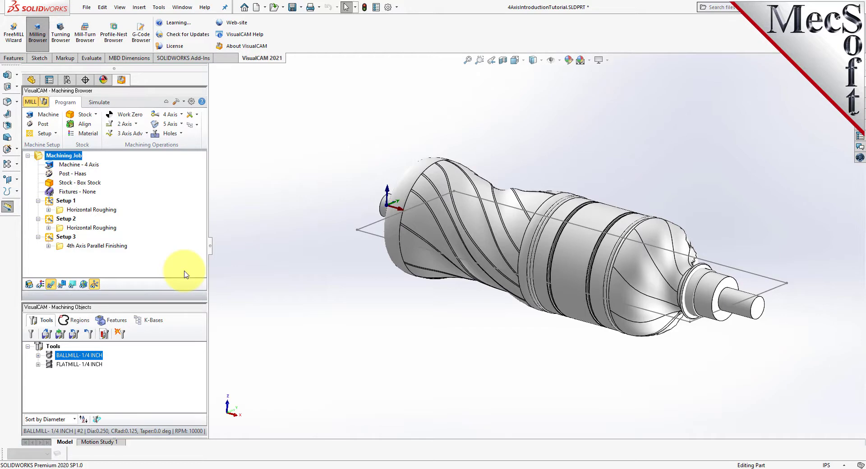
Look at the posting options for Setup 1 alone and for the two Horizontal Roughing operations together
left_click(49, 201)
right_click(66, 201)
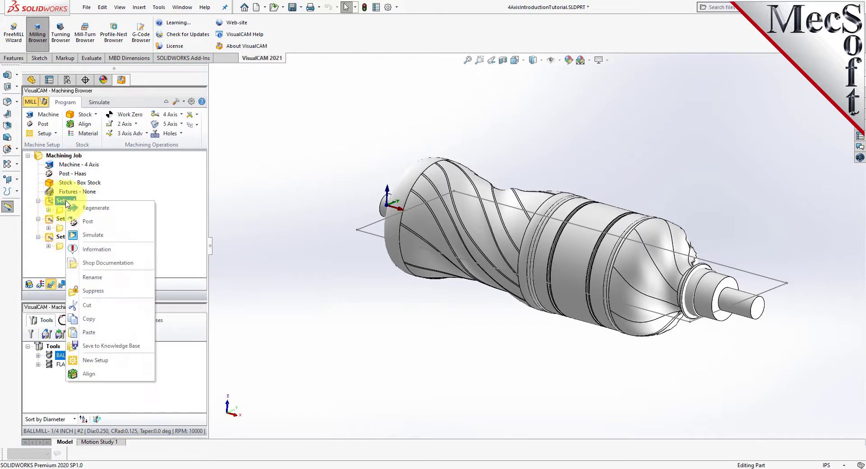
left_click(174, 226)
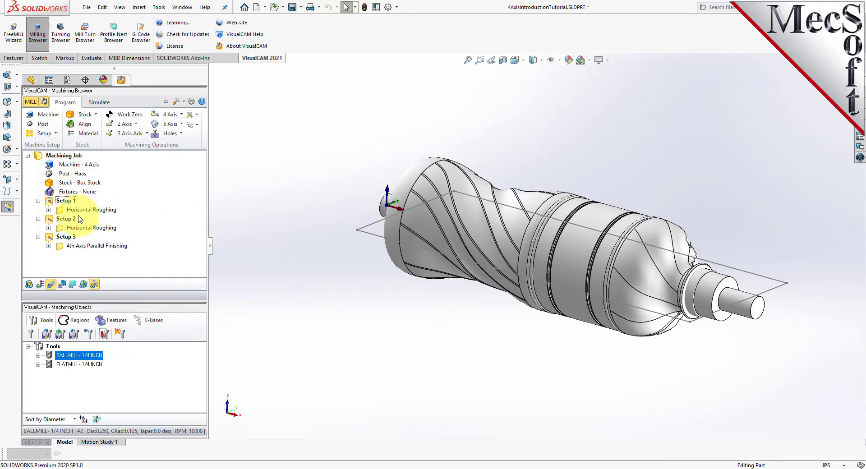
left_click(62, 211)
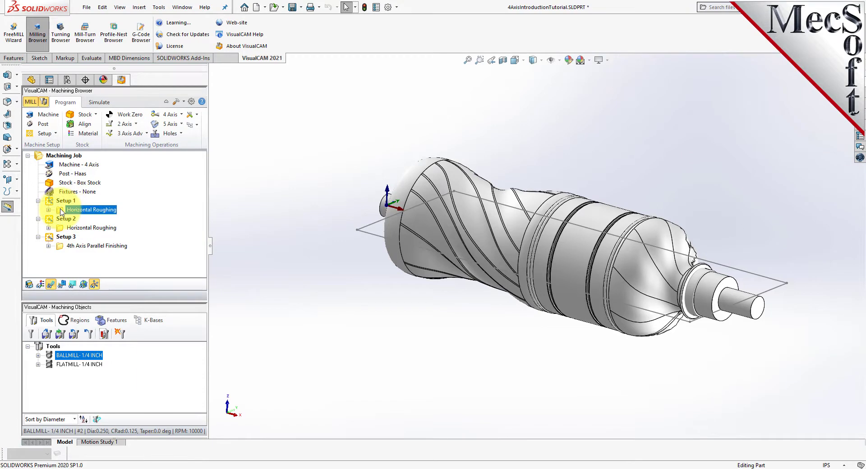
left_click(67, 228, "ctrl")
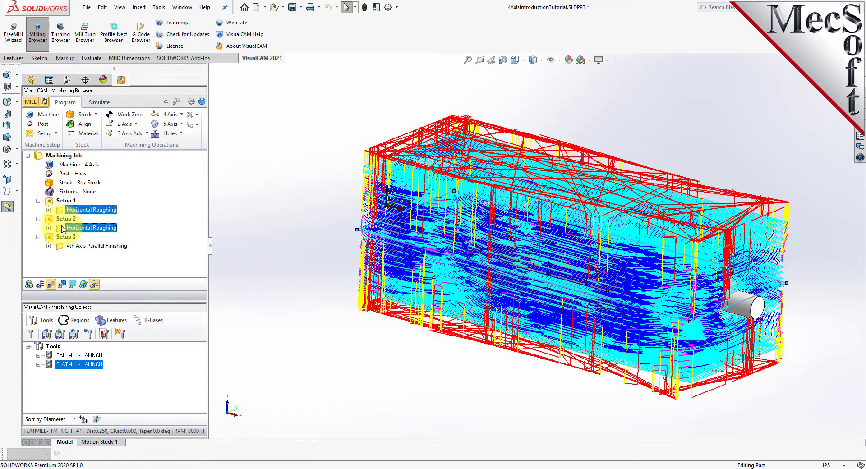
right_click(110, 229)
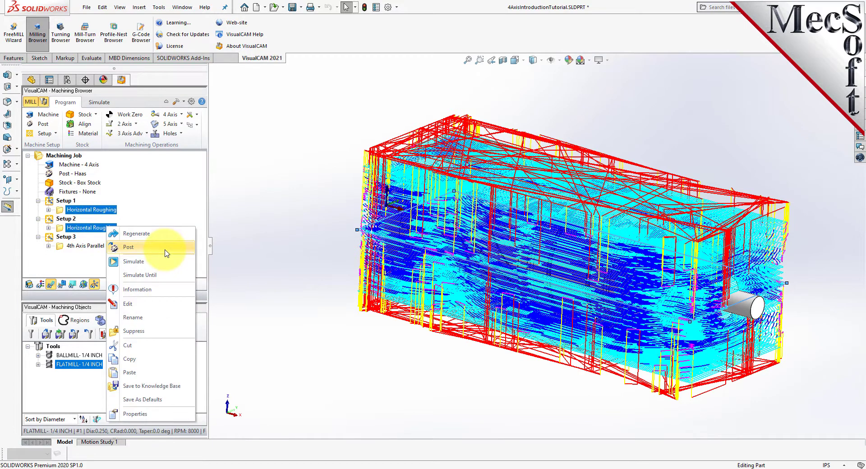
left_click(186, 188)
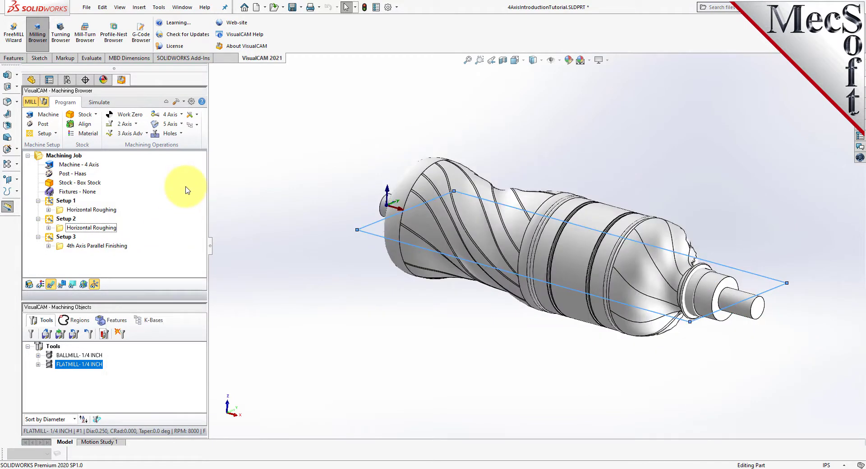